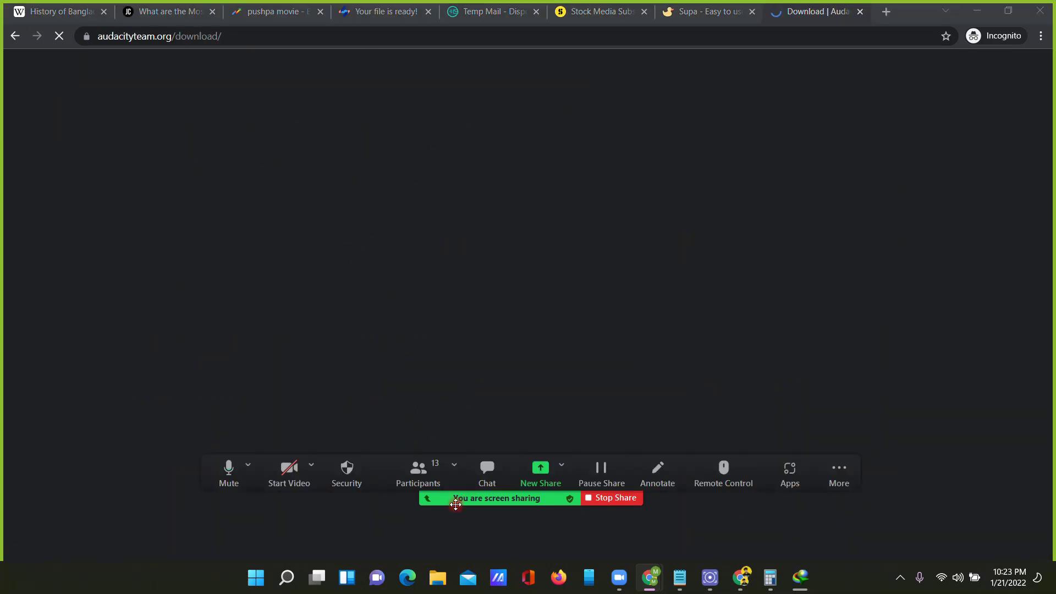
- Download the Audacity 3.1.3 installer for Windows from the Audacity download page
{"action": "left_click_drag", "start_coordinate": [455, 499], "coordinate": [428, 509]}
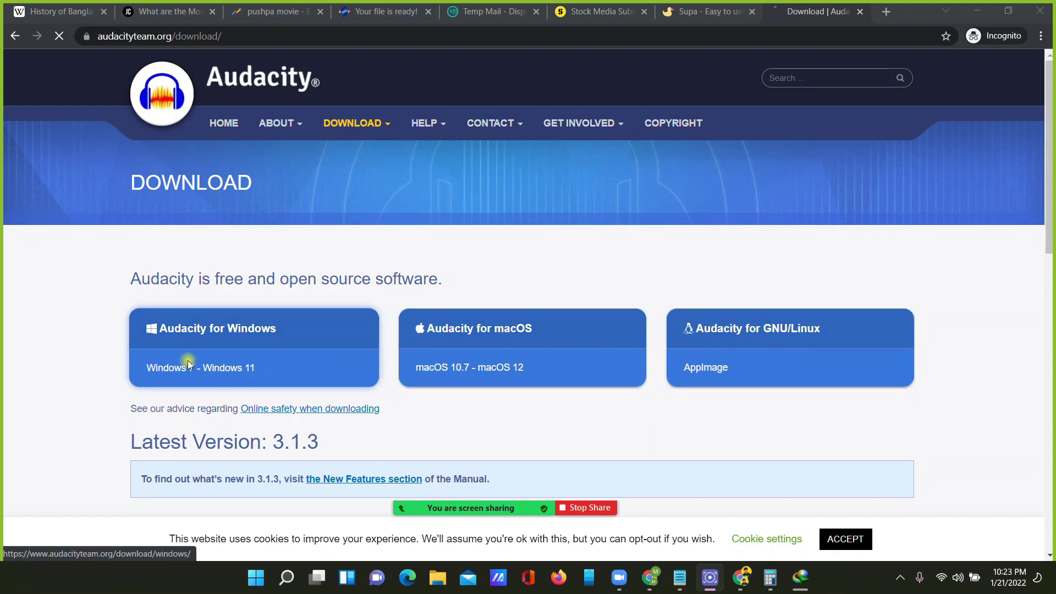
{"action": "left_click", "coordinate": [220, 338]}
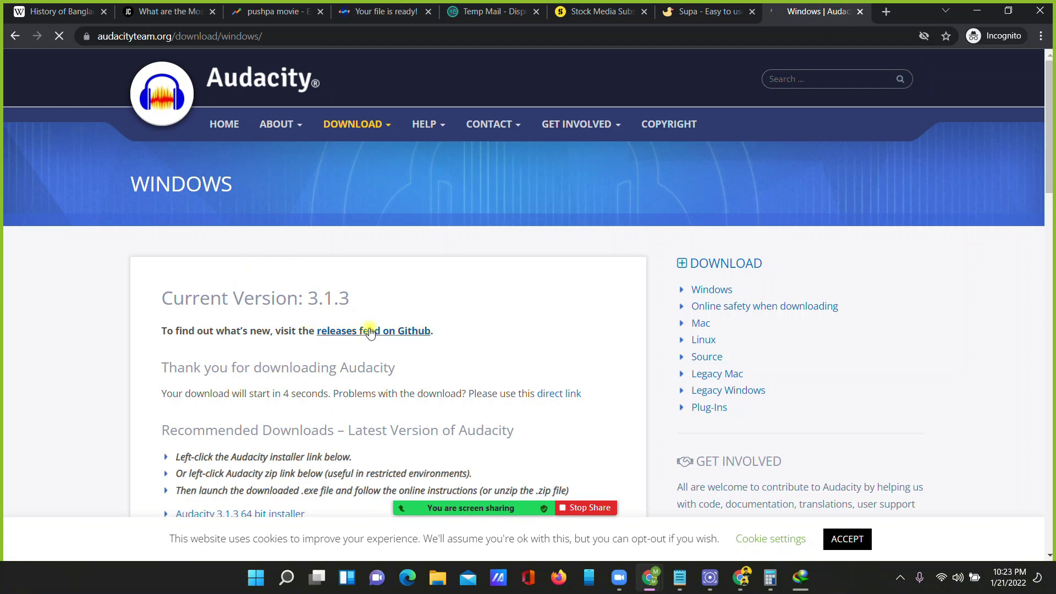
{"action": "scroll", "coordinate": [365, 340], "scroll_direction": "down", "scroll_amount": 5}
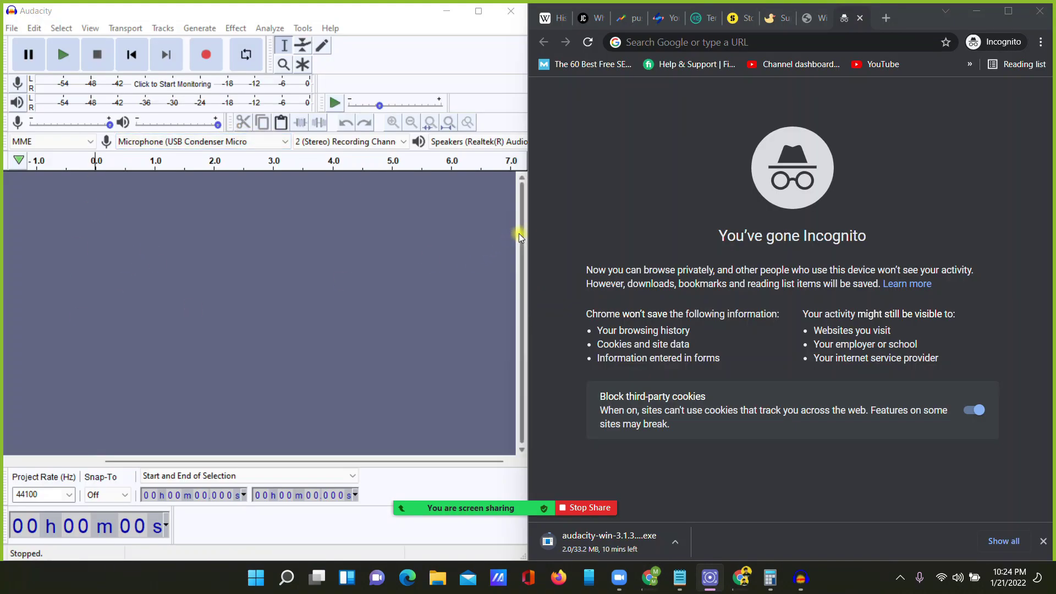
- Widen the Audacity window beside the browser and search Google for "bangladesh information bangla"
{"action": "left_click_drag", "start_coordinate": [527, 235], "coordinate": [574, 240]}
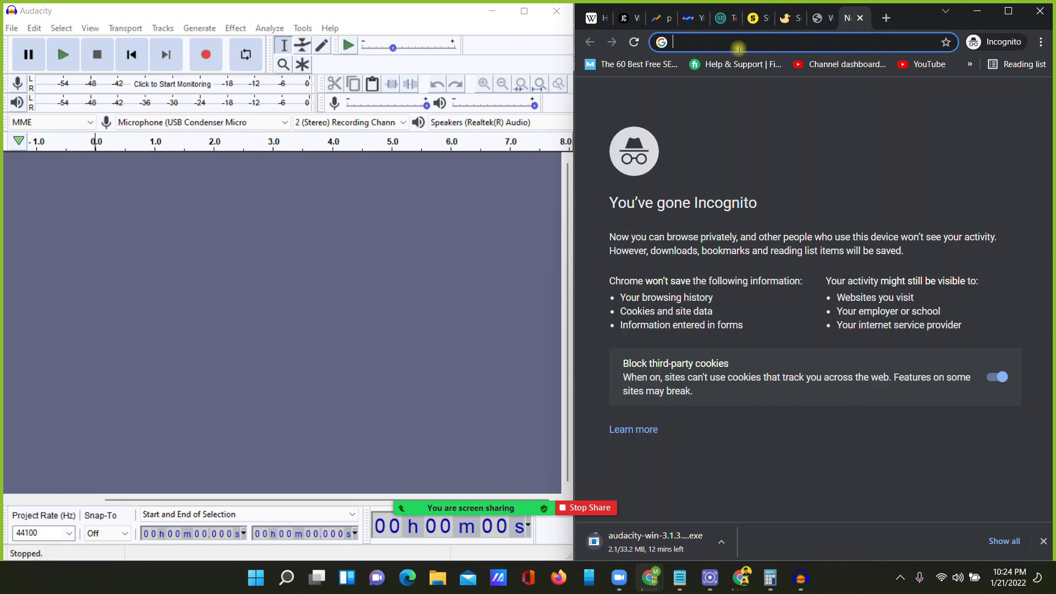
{"action": "type", "text": "bang"}
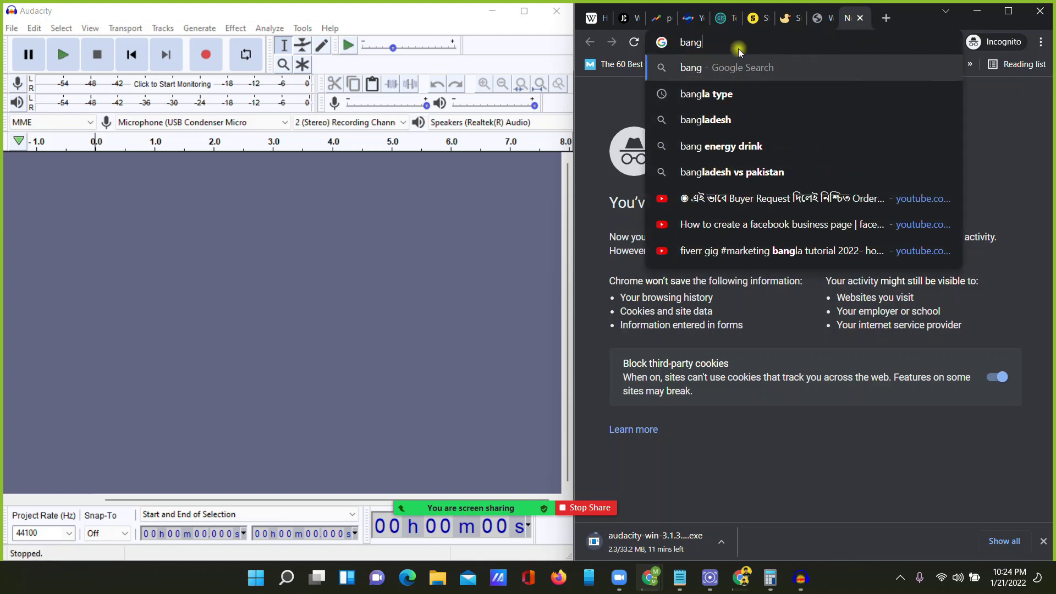
{"action": "type", "text": "ladesh"}
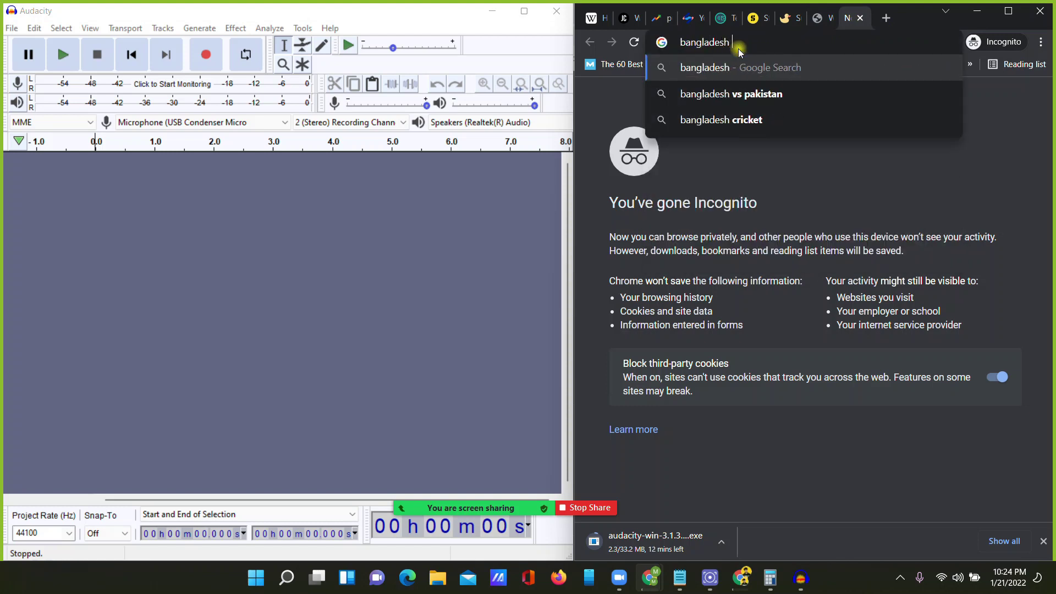
{"action": "type", "text": " inform"}
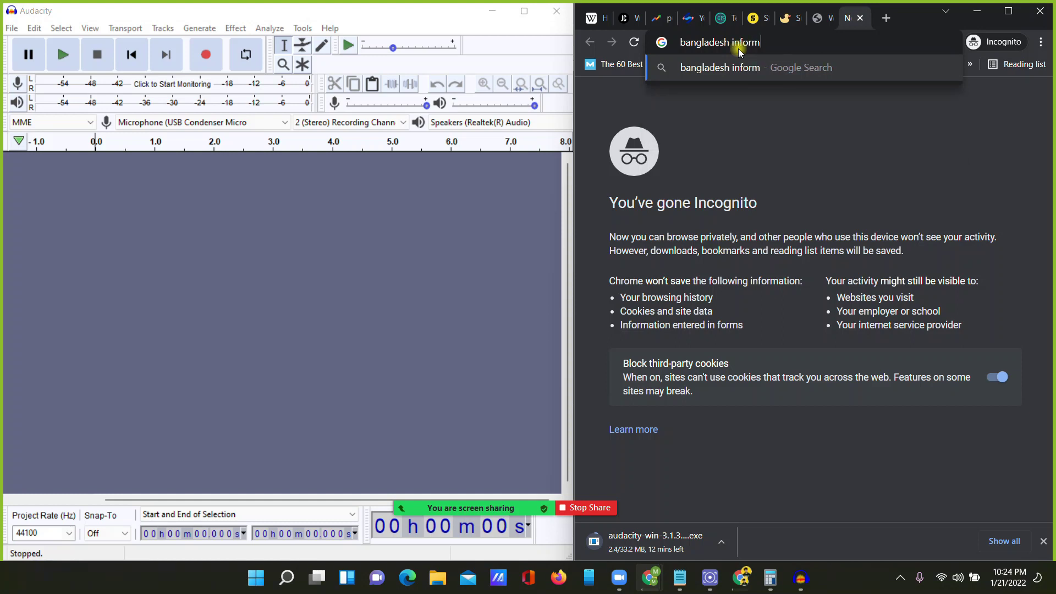
{"action": "type", "text": "ation bangla"}
{"action": "key", "text": "Return"}
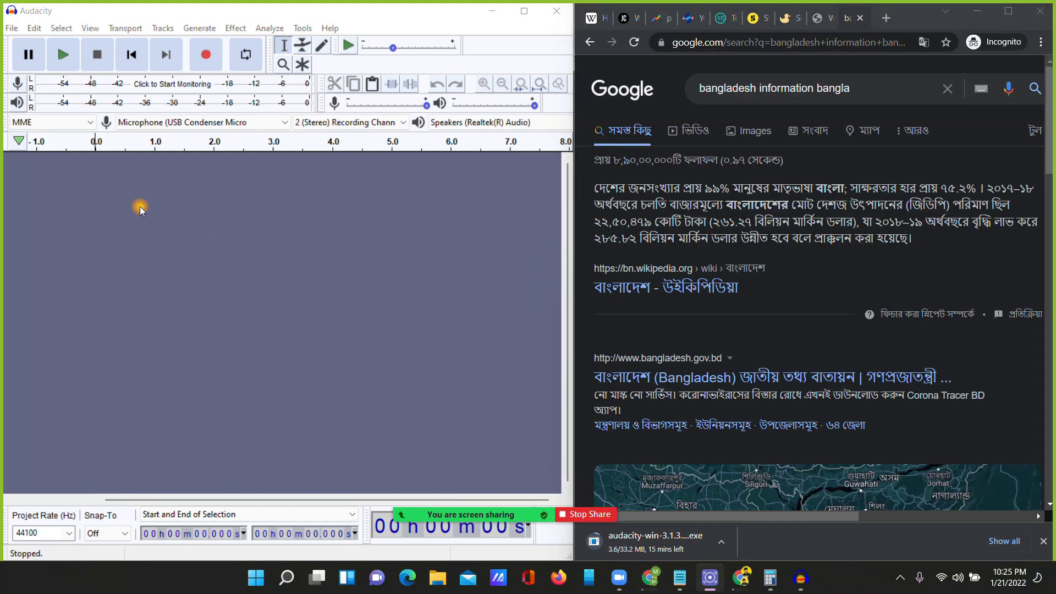
- Record a voice track of about 25 seconds in Audacity and play back its first few seconds
{"action": "left_click", "coordinate": [204, 58]}
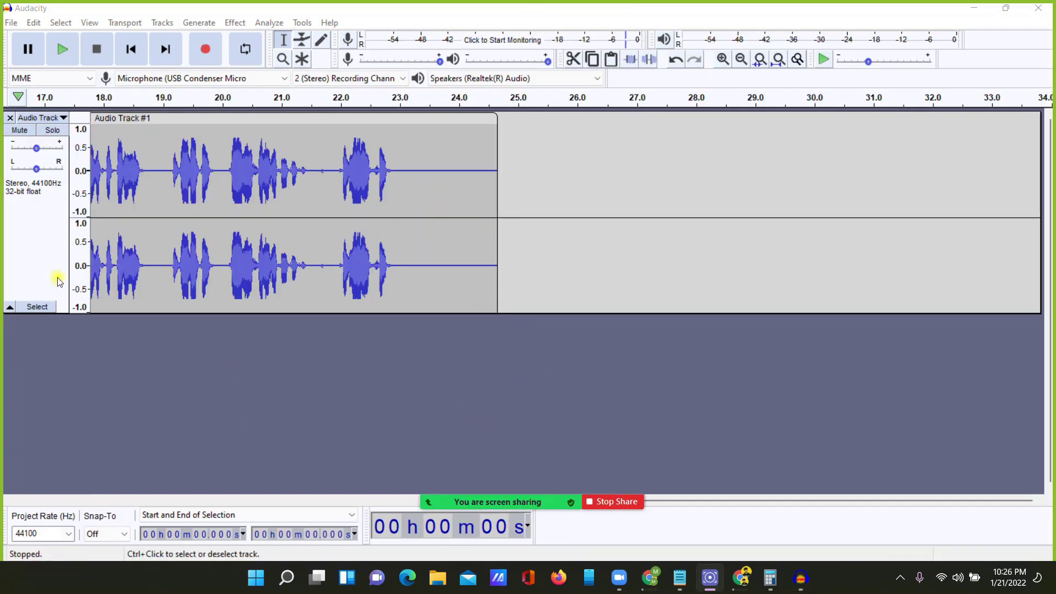
{"action": "left_click", "coordinate": [62, 50]}
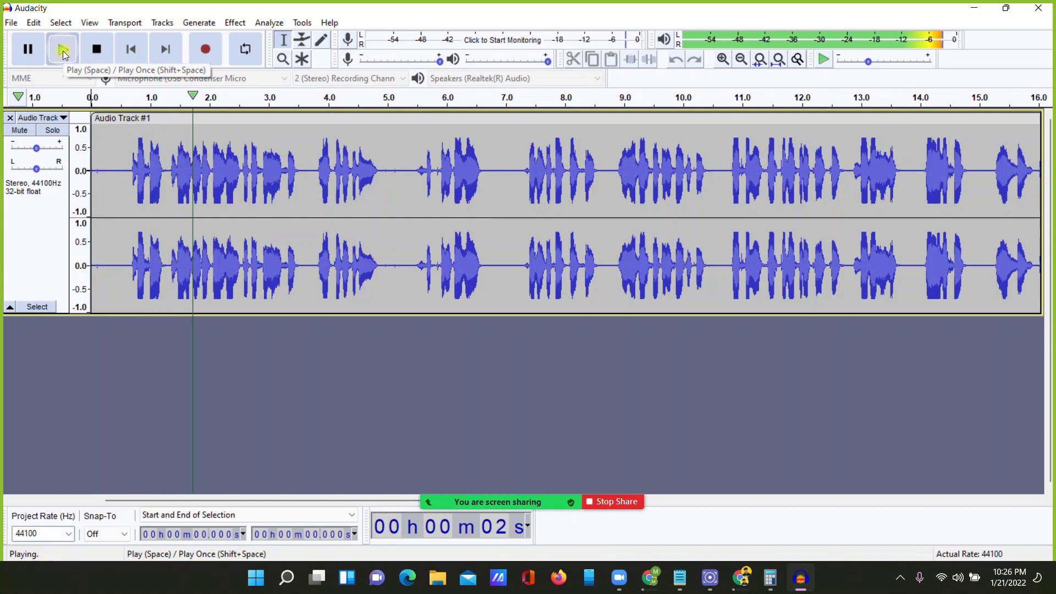
{"action": "left_click", "coordinate": [27, 49]}
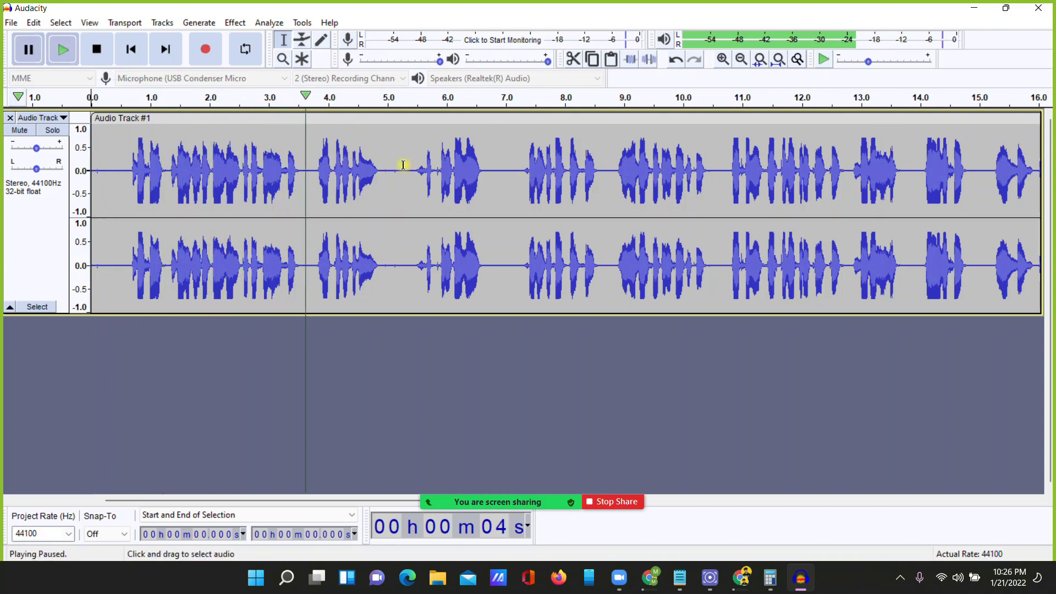
{"action": "left_click_drag", "start_coordinate": [303, 100], "coordinate": [169, 117]}
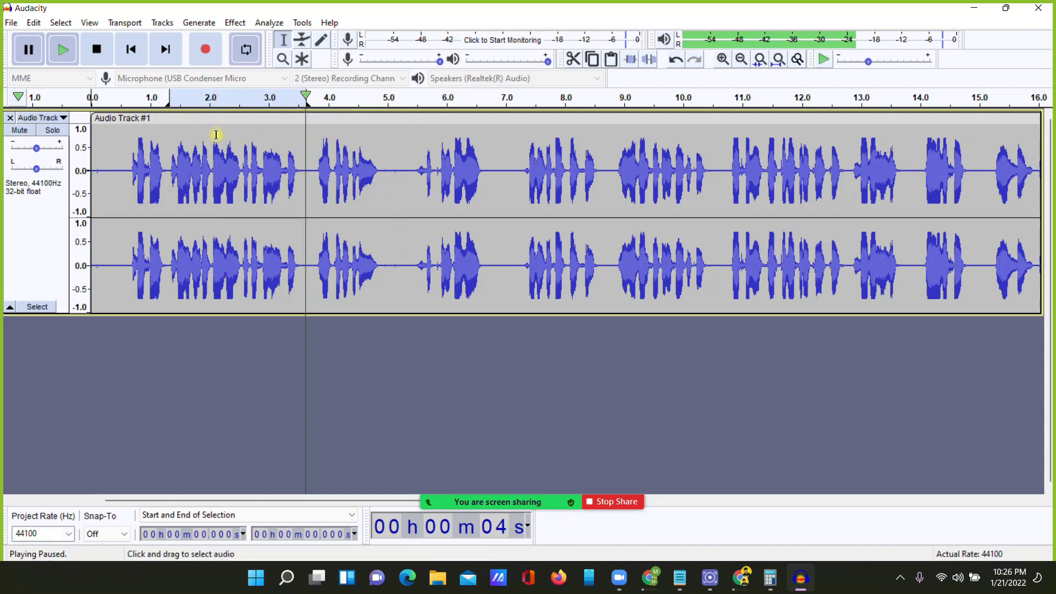
{"action": "key", "text": "ctrl+z"}
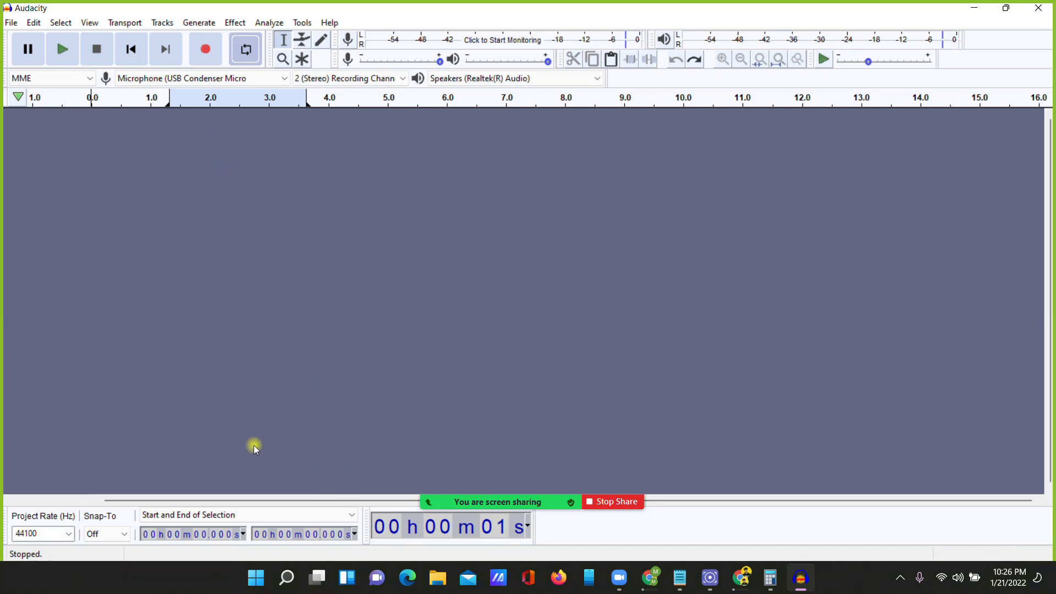
{"action": "key", "text": "ctrl+y"}
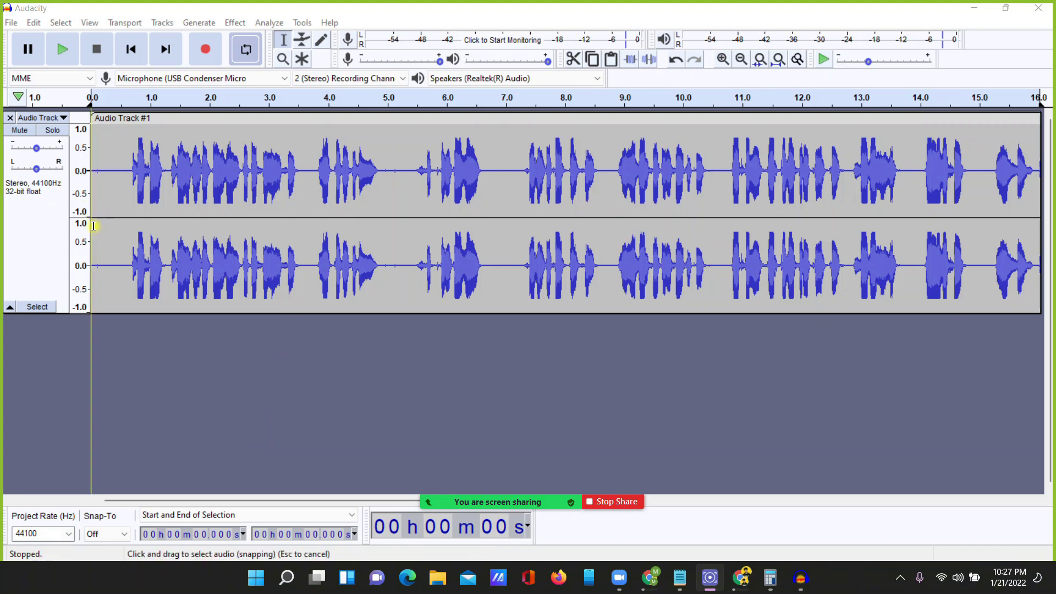
- Select the silent opening of the track from 0 to 0.720 s and capture it as the Noise Reduction profile
{"action": "left_click", "coordinate": [133, 169]}
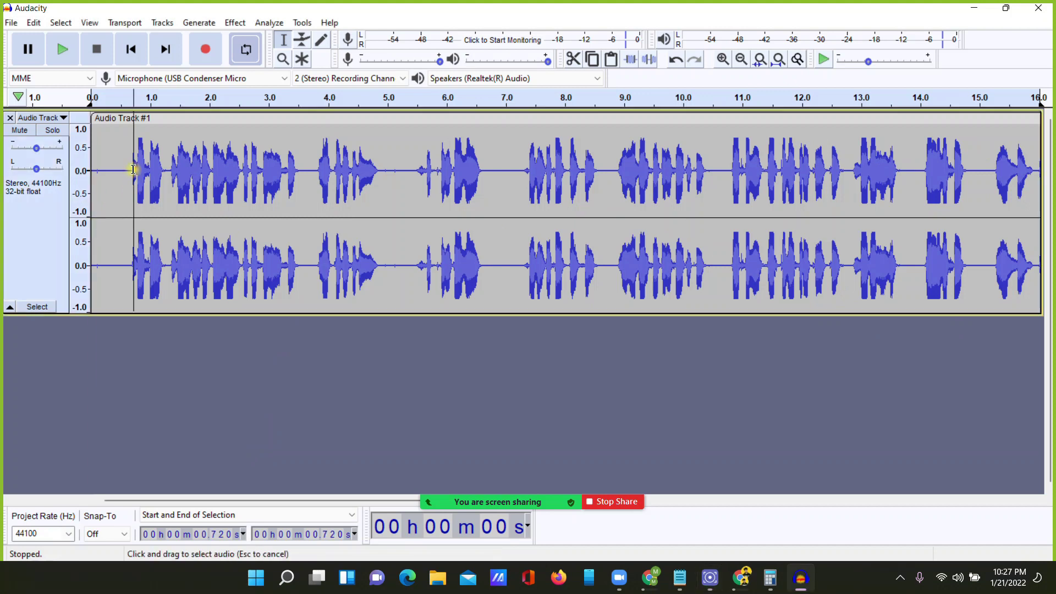
{"action": "left_click_drag", "start_coordinate": [127, 171], "coordinate": [85, 172]}
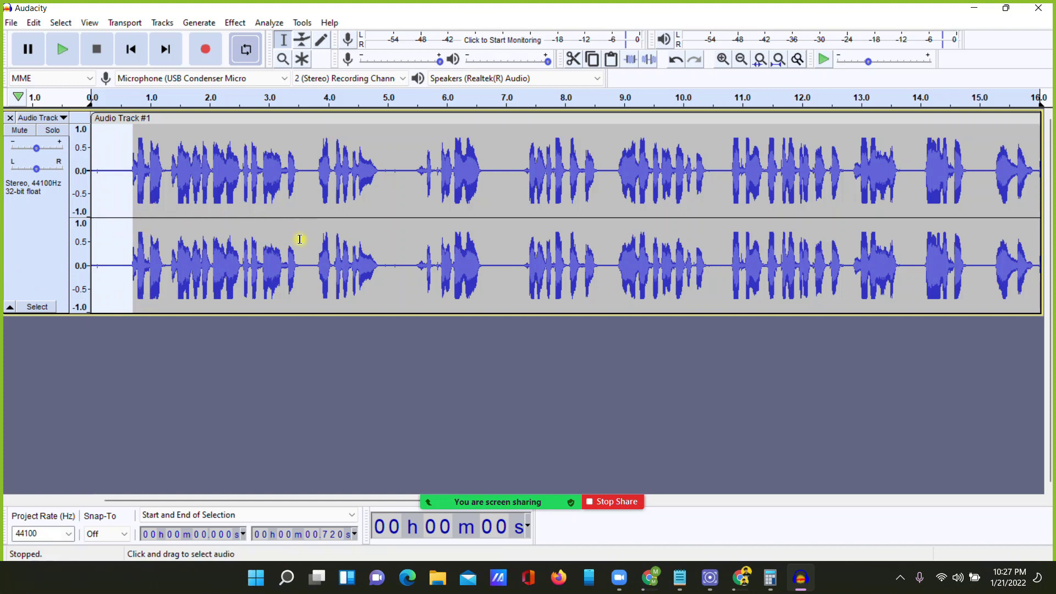
{"action": "left_click", "coordinate": [235, 24]}
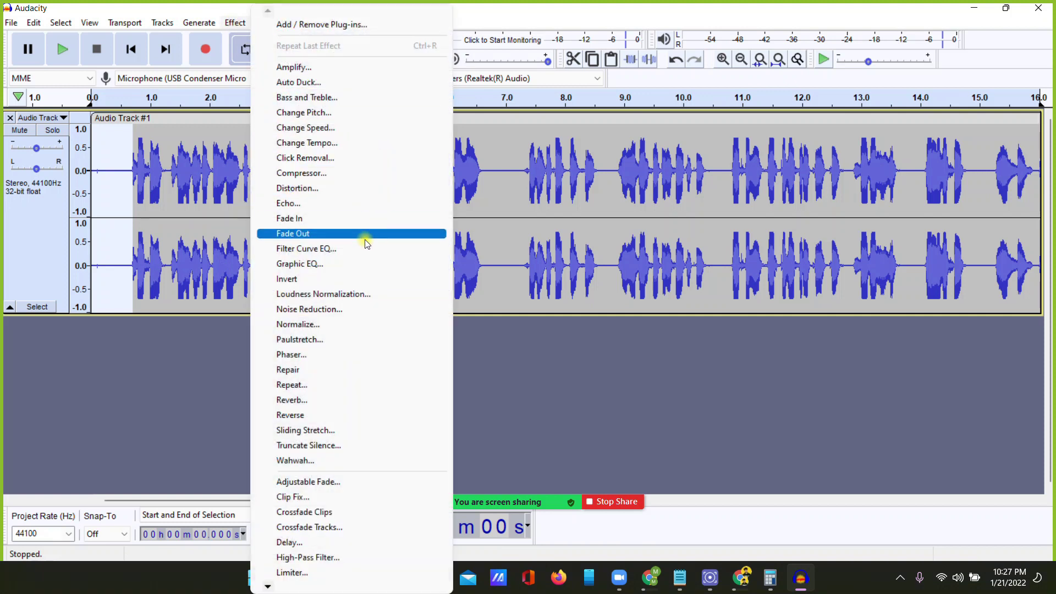
{"action": "left_click", "coordinate": [326, 312]}
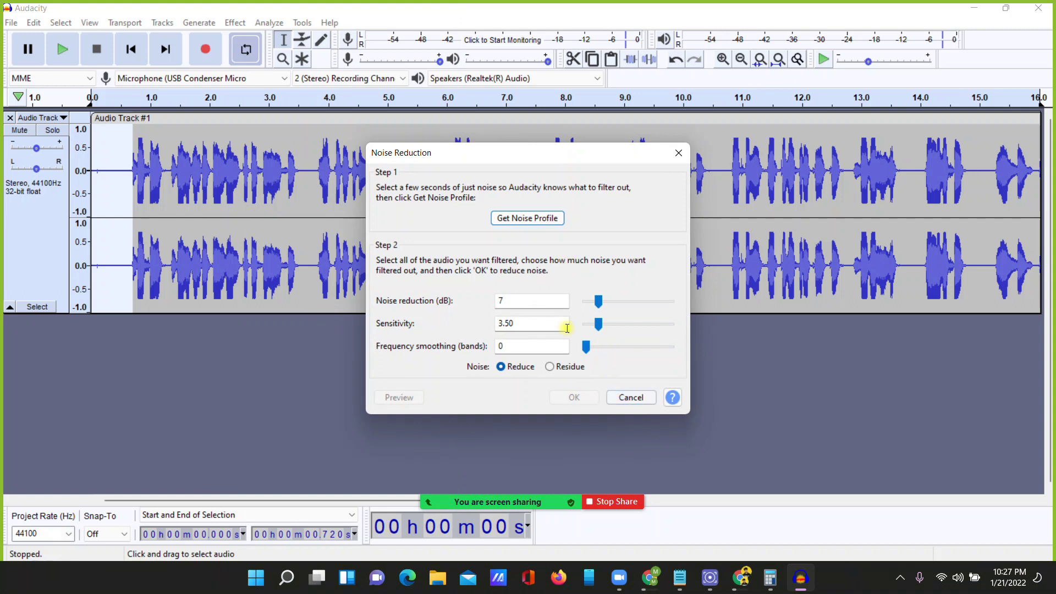
{"action": "left_click", "coordinate": [510, 220]}
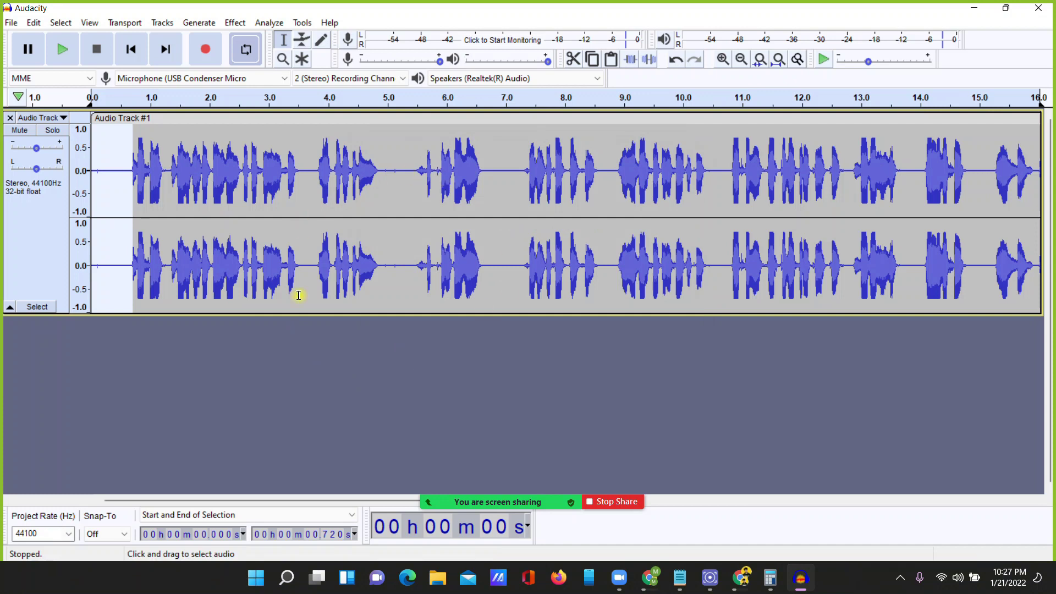
- Select the pause between 4.888 and 5.550 s and capture it as the Noise Reduction profile
{"action": "left_click_drag", "start_coordinate": [383, 166], "coordinate": [420, 172]}
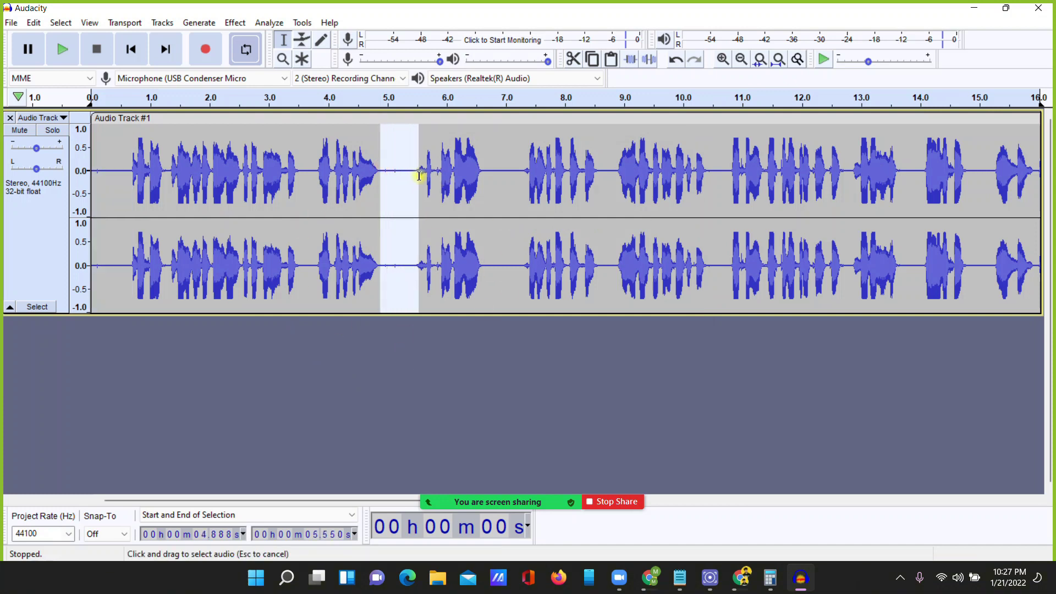
{"action": "left_click", "coordinate": [236, 24]}
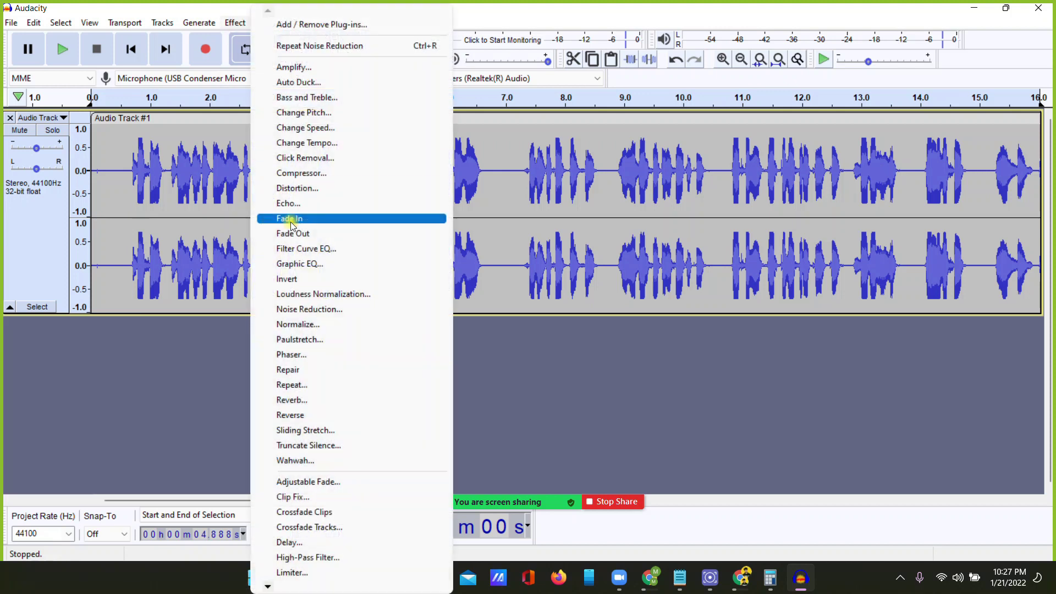
{"action": "left_click", "coordinate": [326, 307]}
{"action": "left_click", "coordinate": [531, 218]}
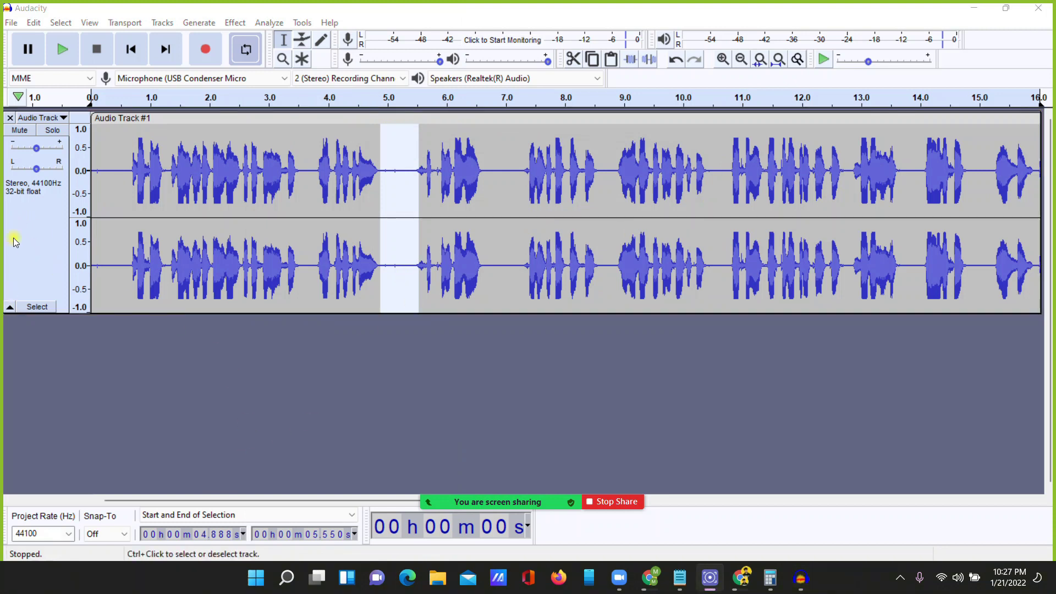
- Apply Noise Reduction to the whole track with 7 dB reduction, sensitivity 3.50 and 0 frequency smoothing bands
{"action": "left_click", "coordinate": [31, 308]}
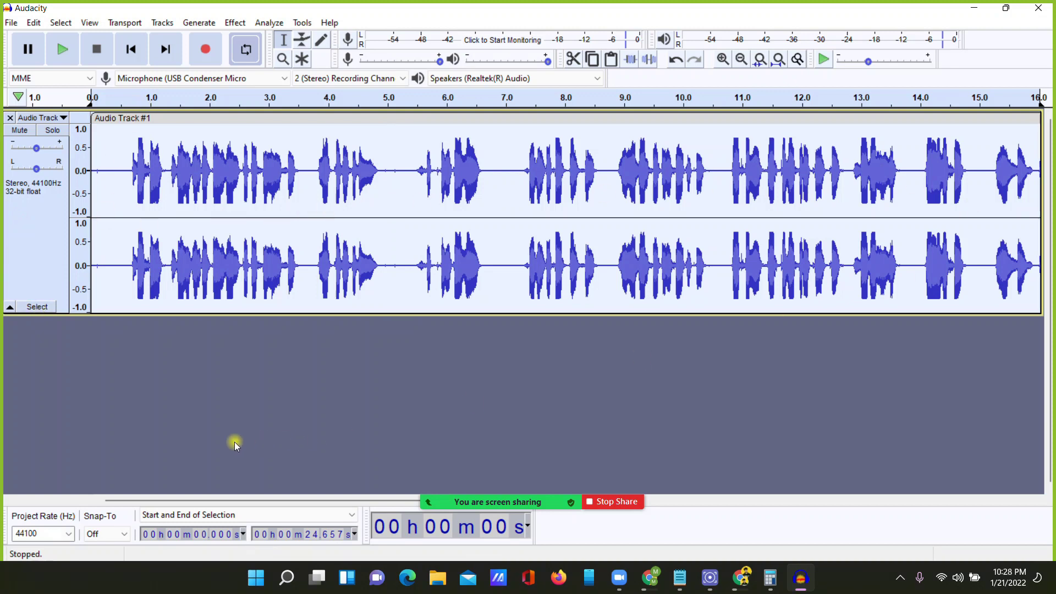
{"action": "left_click", "coordinate": [235, 23]}
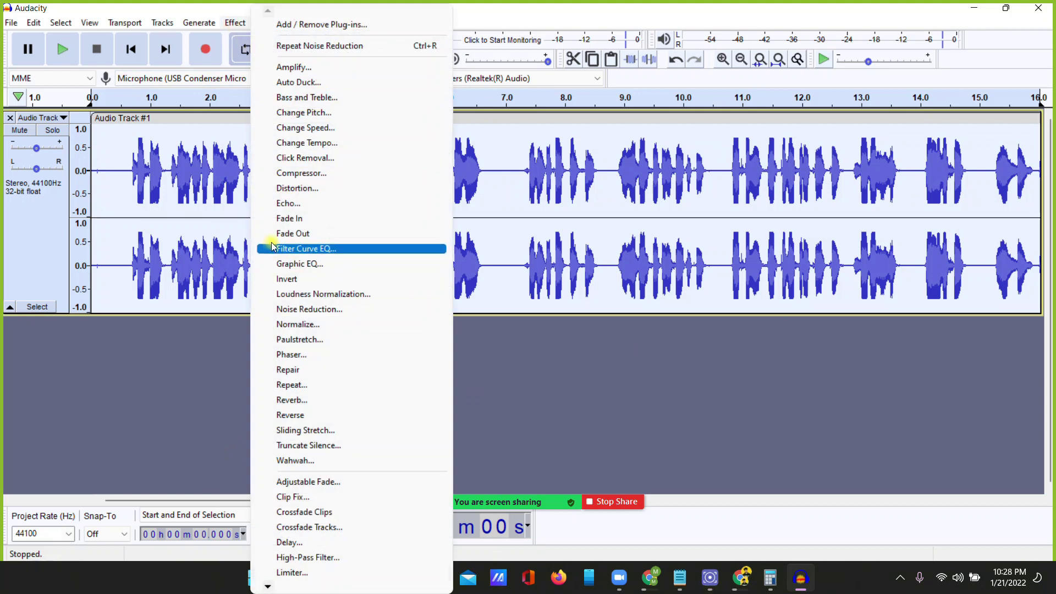
{"action": "left_click", "coordinate": [298, 311]}
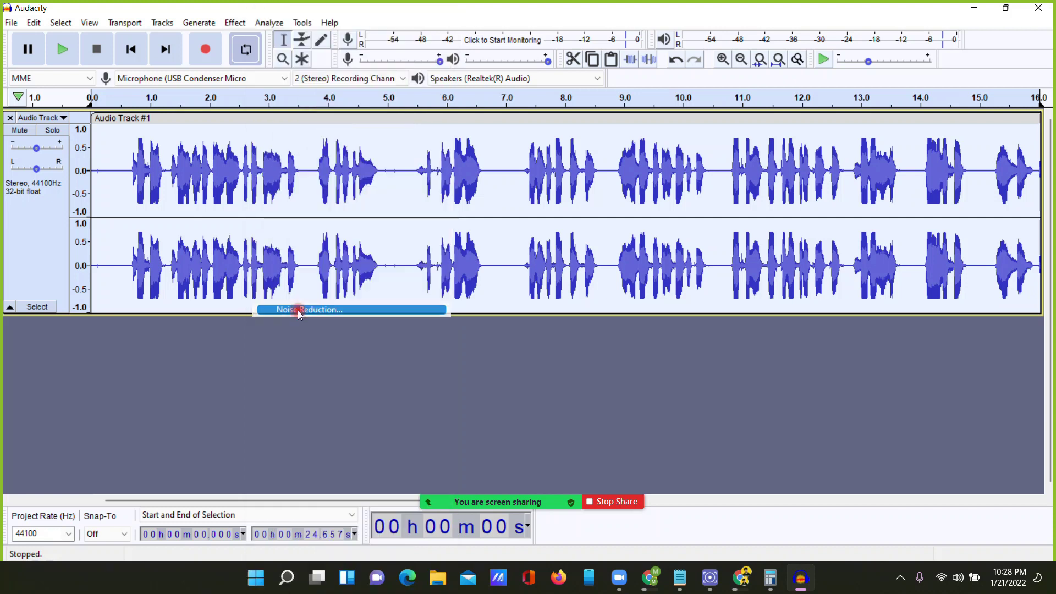
{"action": "left_click_drag", "start_coordinate": [481, 157], "coordinate": [669, 56]}
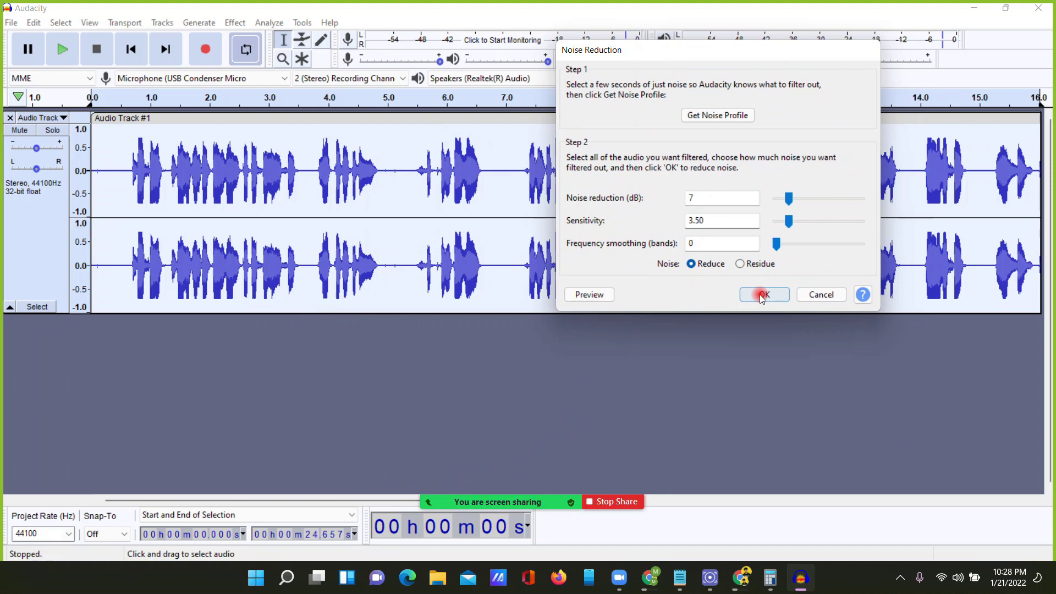
{"action": "left_click", "coordinate": [762, 296]}
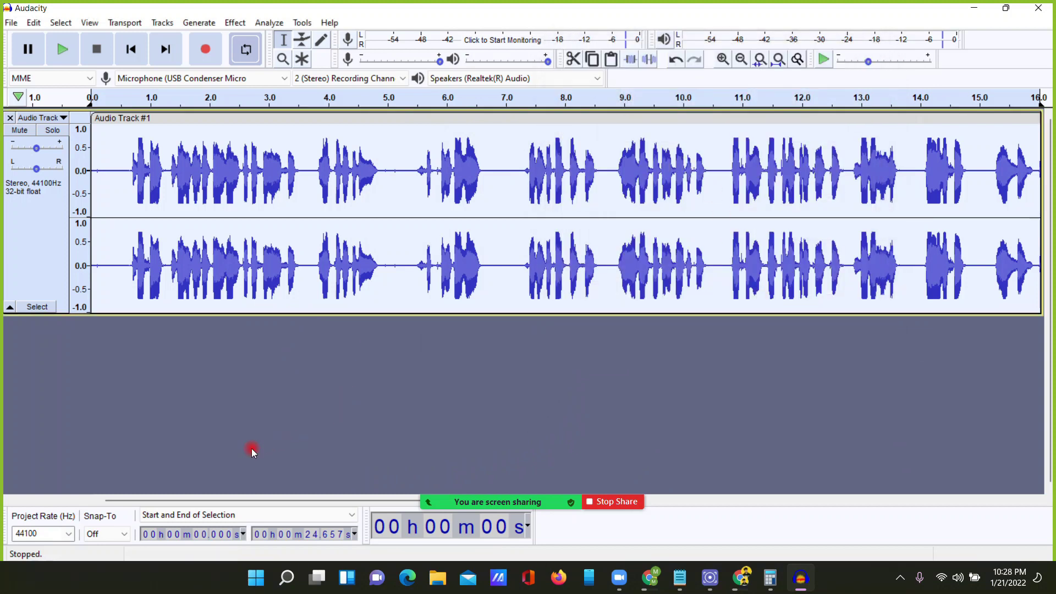
{"action": "left_click", "coordinate": [513, 301]}
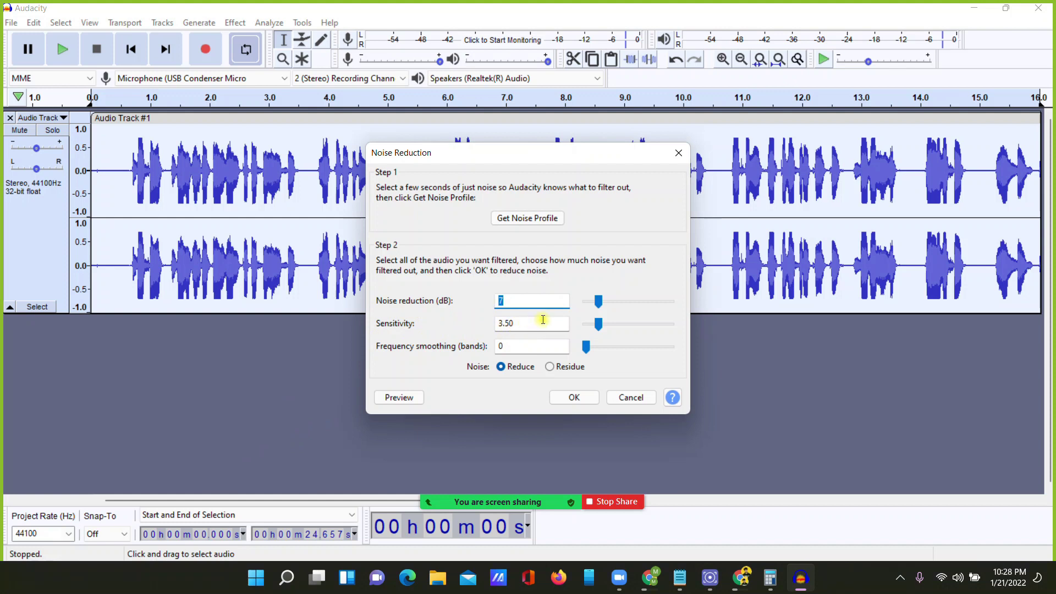
{"action": "left_click", "coordinate": [640, 403]}
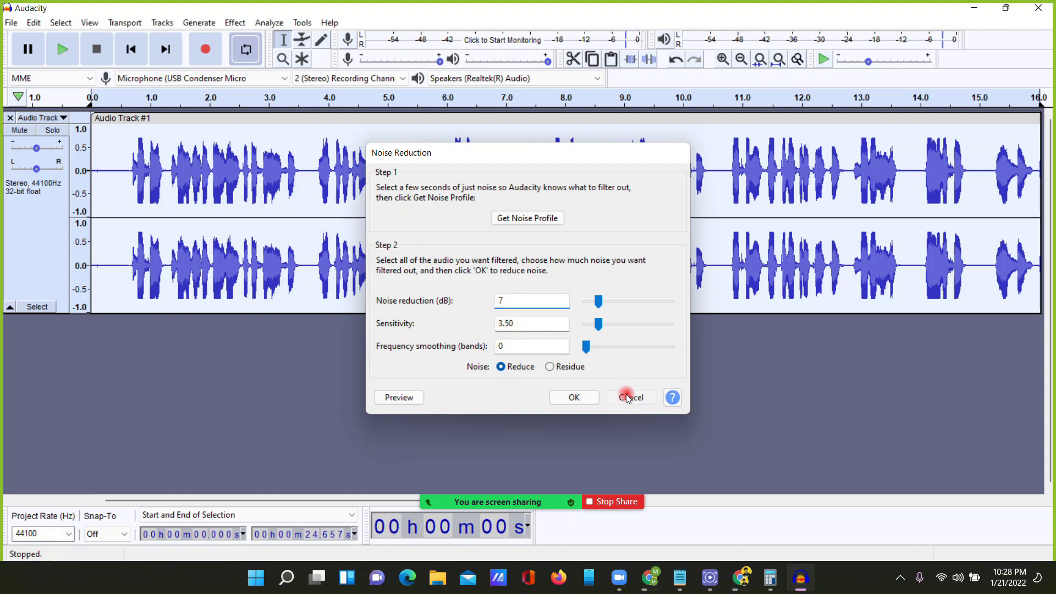
- Apply Filter Curve EQ to the whole track with the Treble Boost factory preset
{"action": "left_click", "coordinate": [46, 213]}
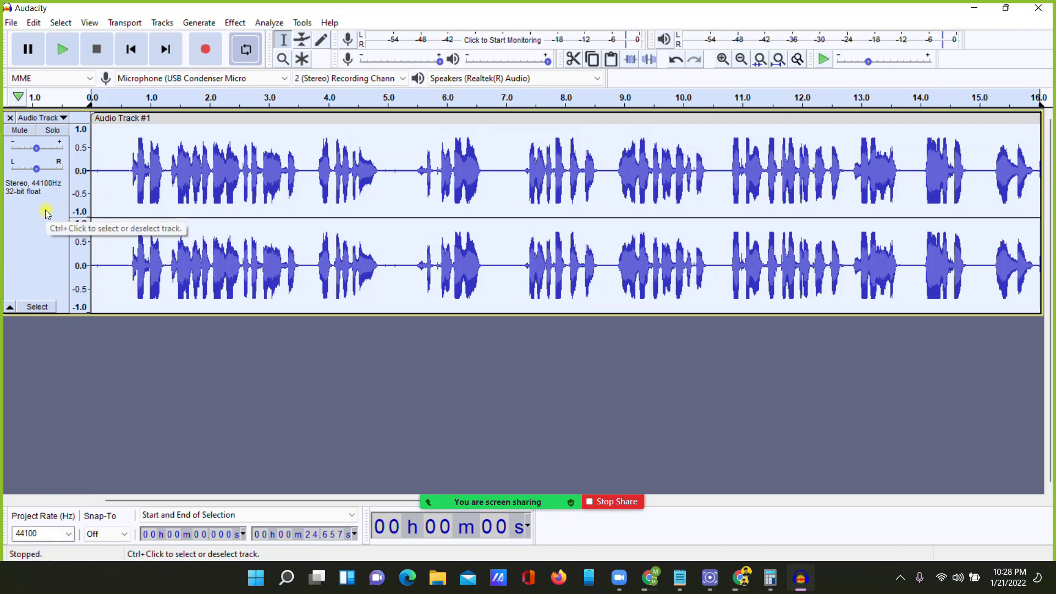
{"action": "left_click", "coordinate": [235, 23]}
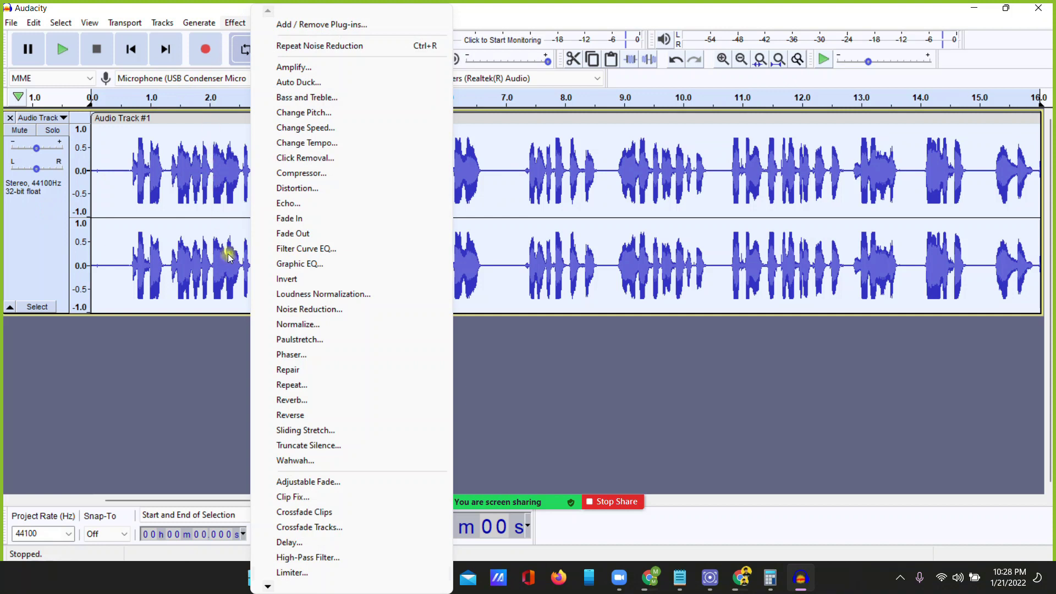
{"action": "left_click", "coordinate": [333, 250]}
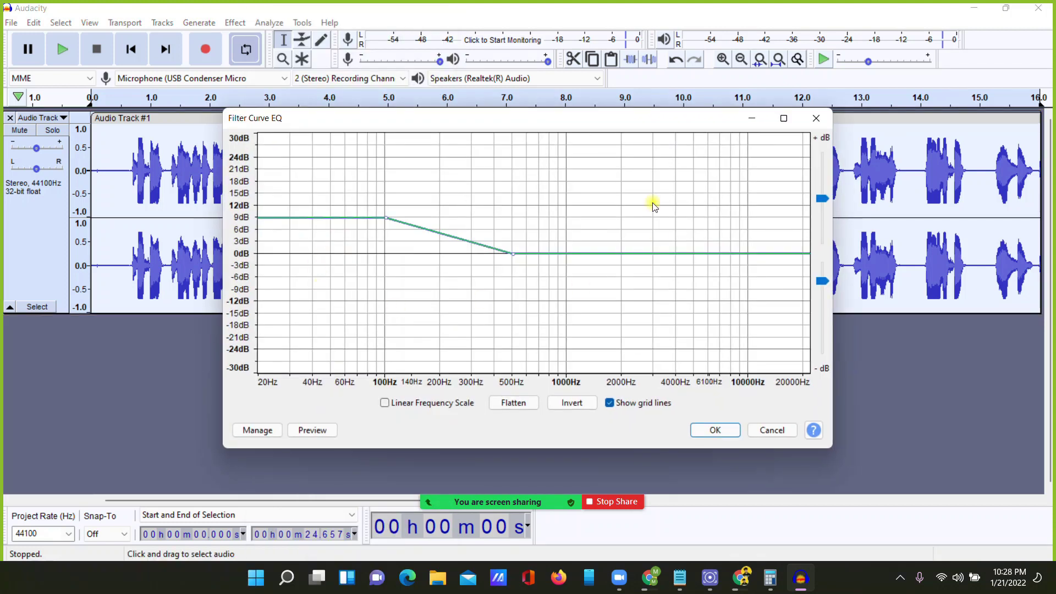
{"action": "left_click_drag", "start_coordinate": [565, 122], "coordinate": [650, 32]}
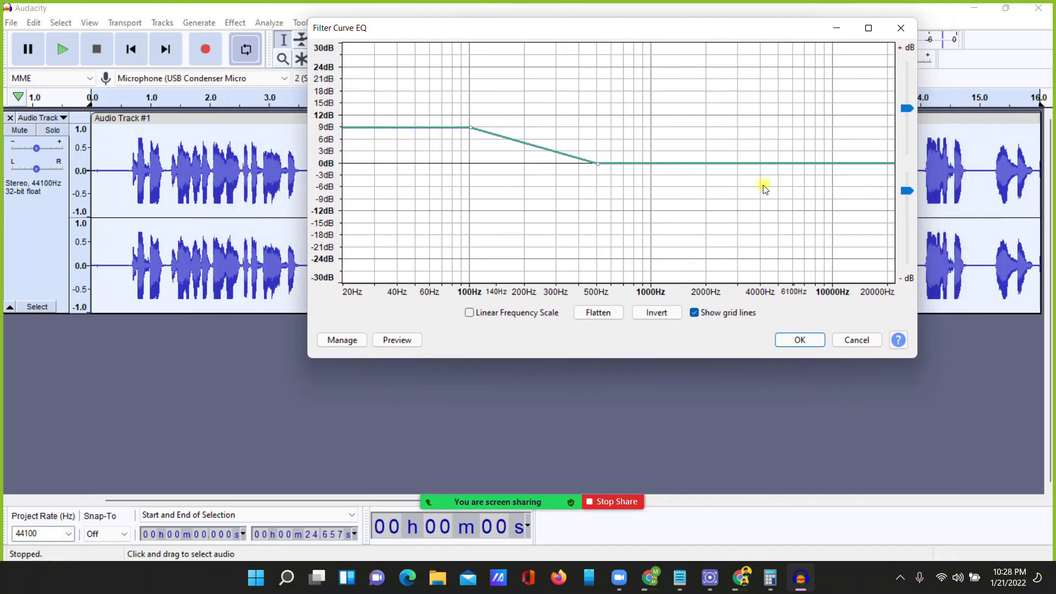
{"action": "left_click", "coordinate": [330, 342]}
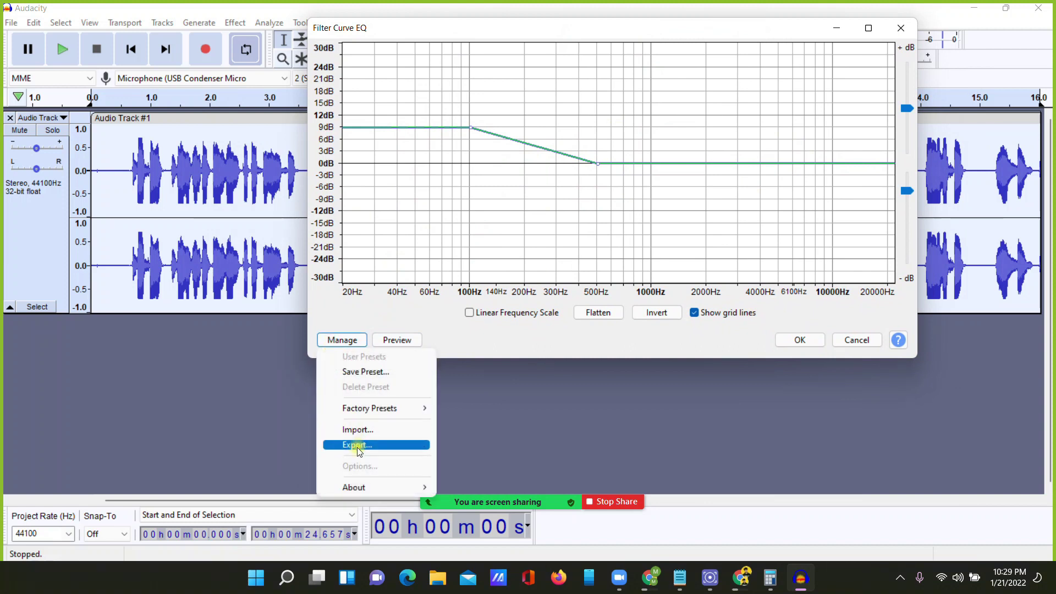
{"action": "mouse_move", "coordinate": [358, 413]}
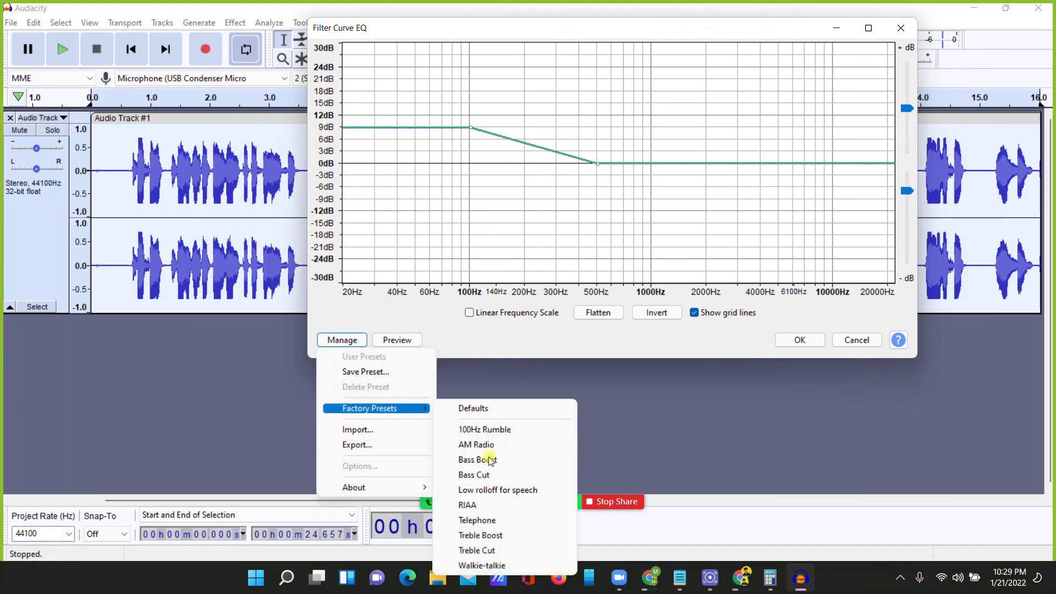
{"action": "left_click", "coordinate": [486, 536]}
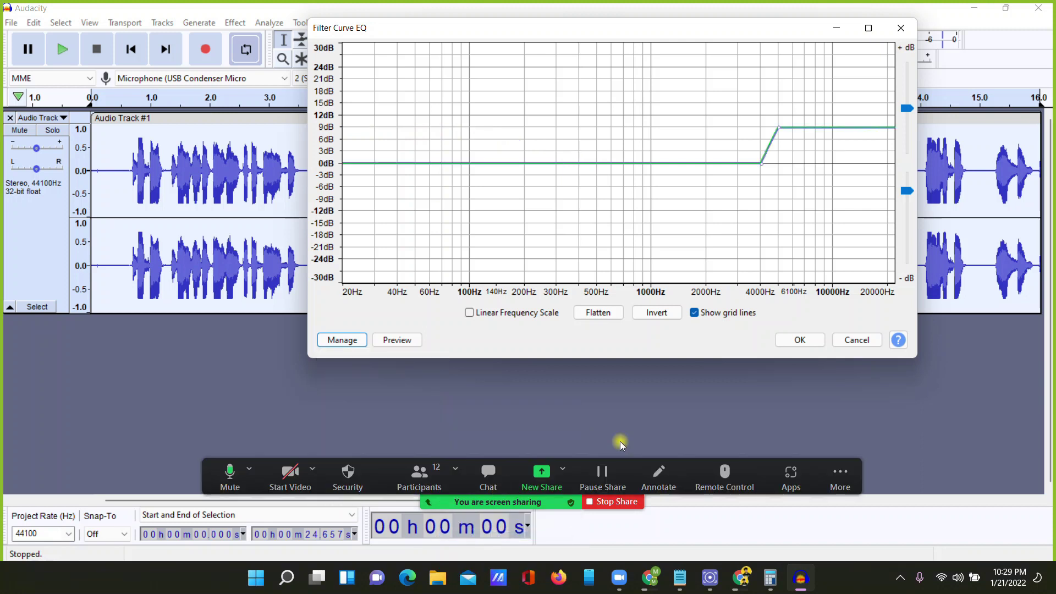
{"action": "left_click", "coordinate": [792, 343]}
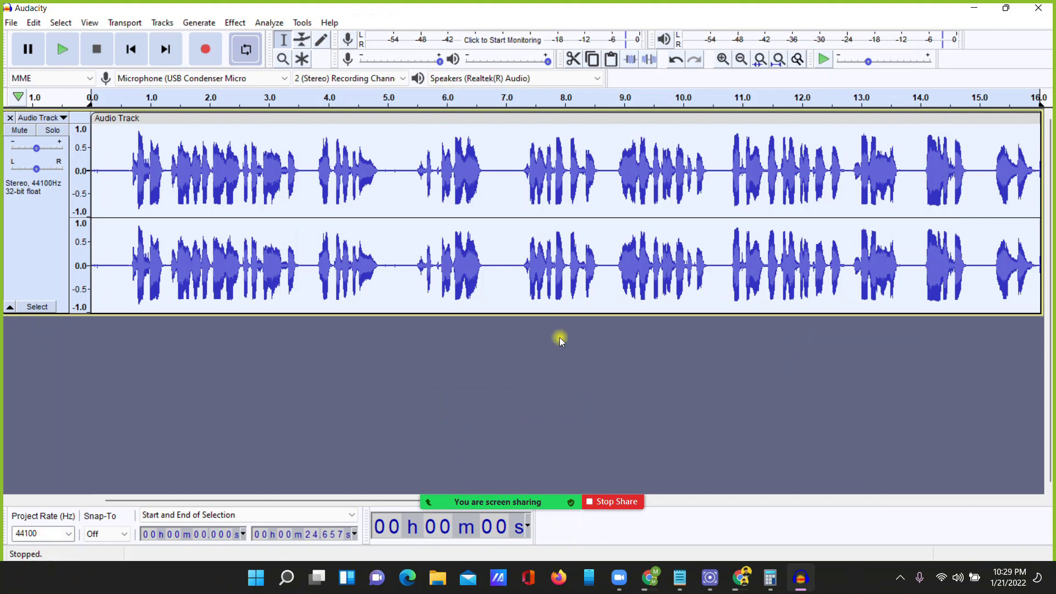
- Apply Filter Curve EQ to the whole track with the Bass Boost factory preset
{"action": "left_click", "coordinate": [236, 22]}
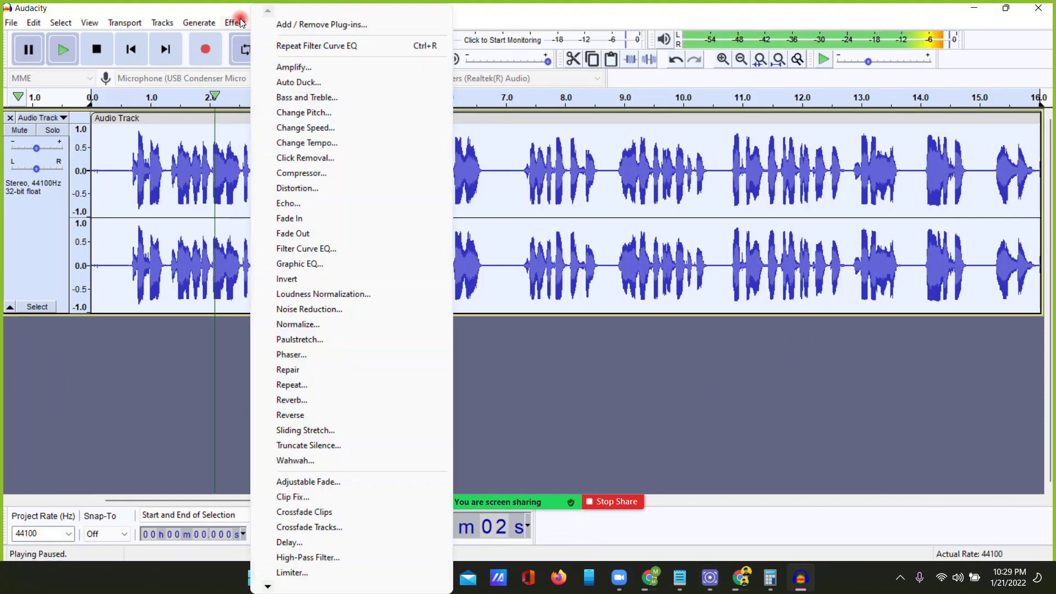
{"action": "left_click", "coordinate": [317, 250]}
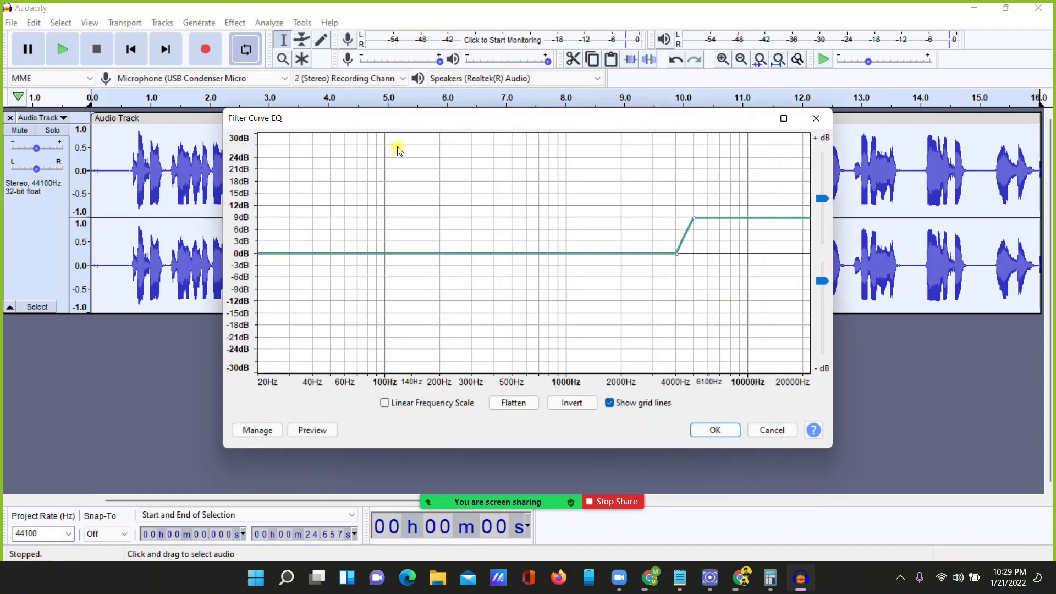
{"action": "left_click_drag", "start_coordinate": [418, 117], "coordinate": [546, 66]}
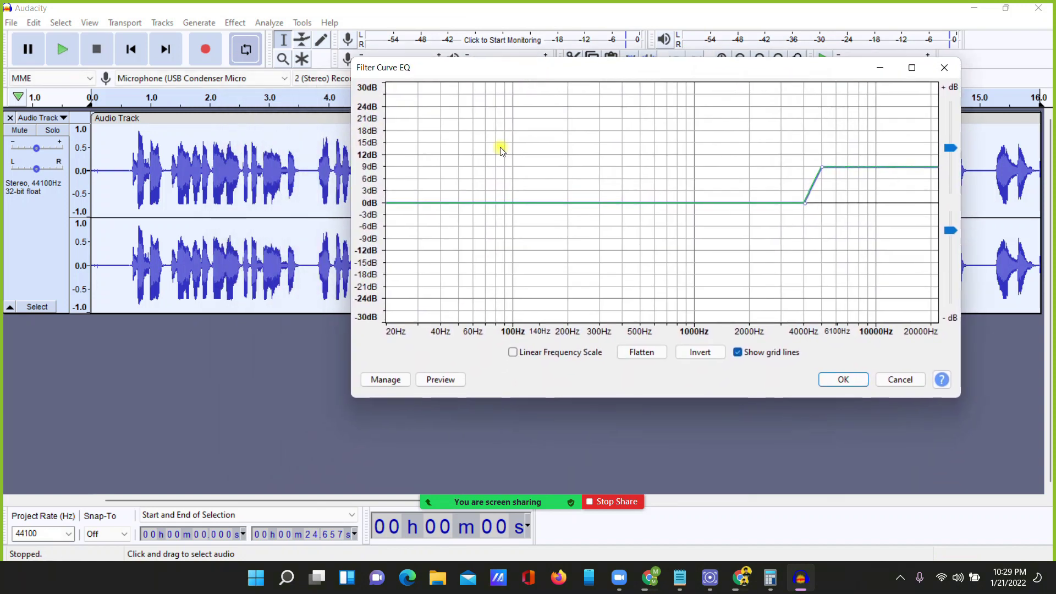
{"action": "left_click", "coordinate": [385, 379]}
{"action": "mouse_move", "coordinate": [419, 450]}
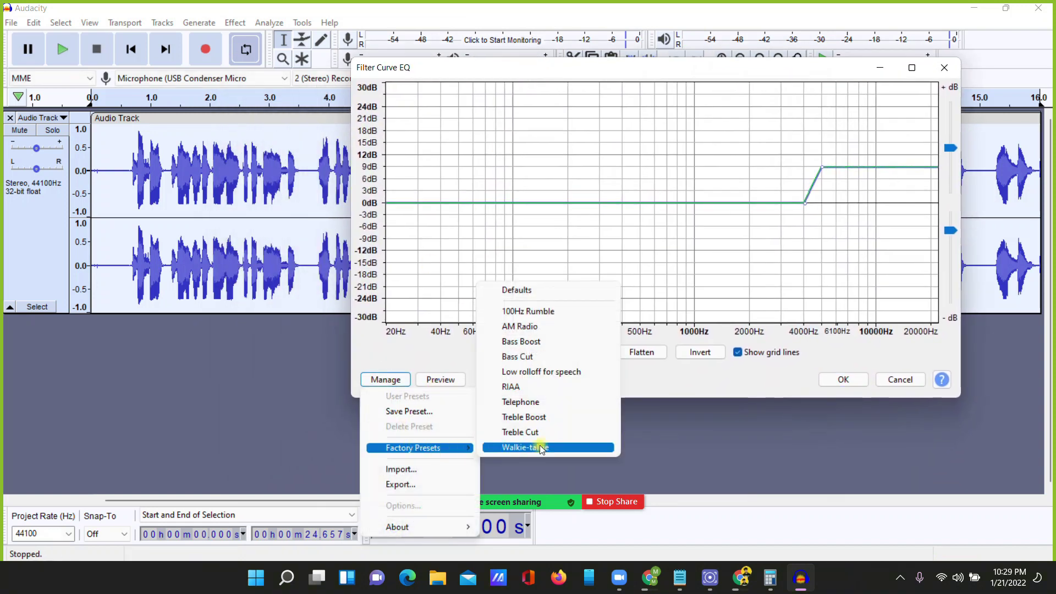
{"action": "left_click", "coordinate": [526, 342]}
{"action": "left_click", "coordinate": [841, 378]}
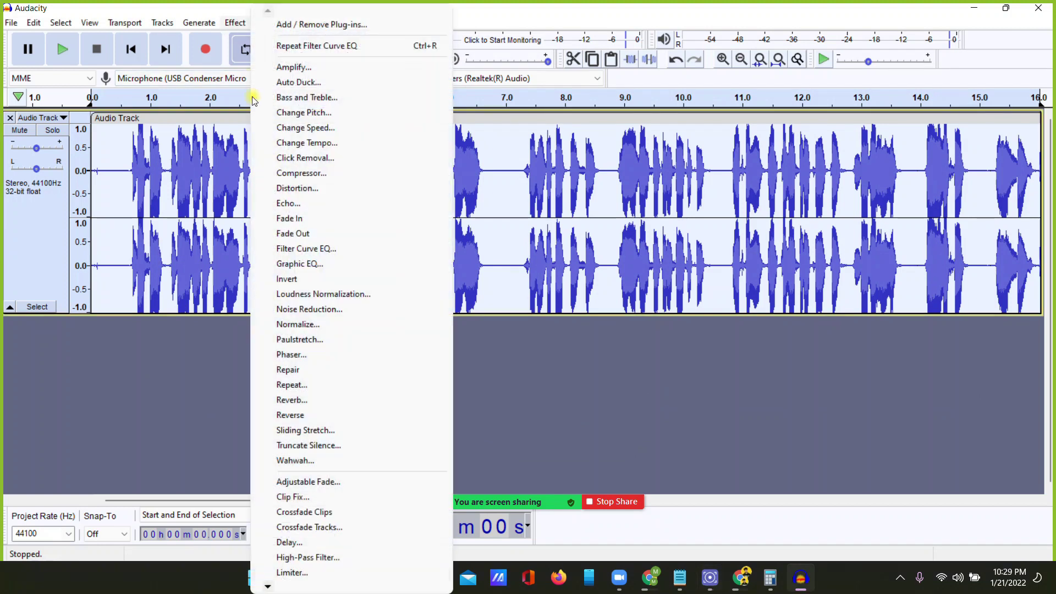
- Apply Filter Curve EQ to the track a second time with the same Bass Boost curve
{"action": "left_click", "coordinate": [311, 251]}
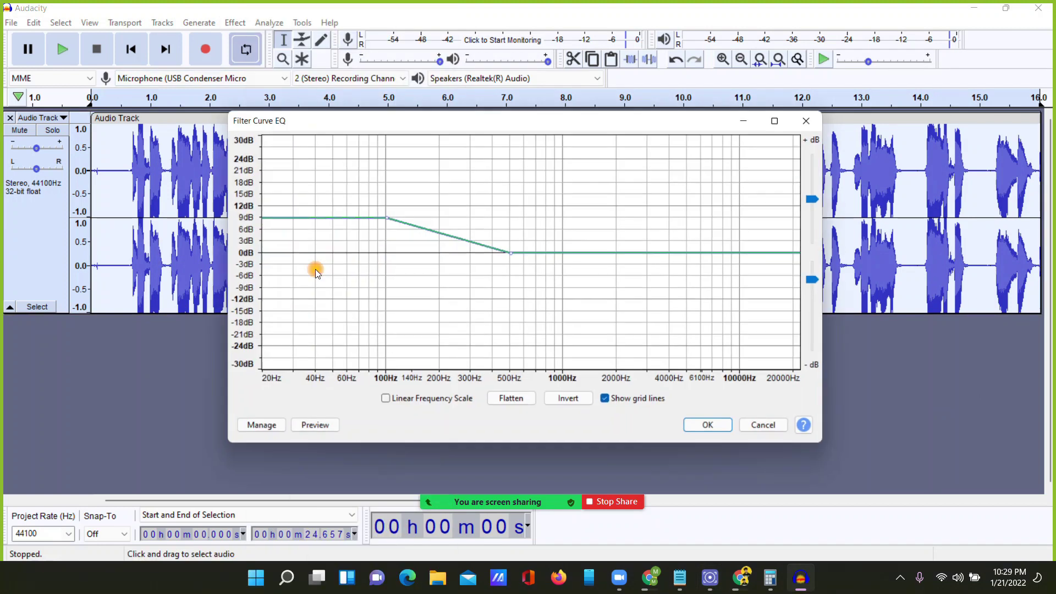
{"action": "left_click_drag", "start_coordinate": [493, 122], "coordinate": [618, 61]}
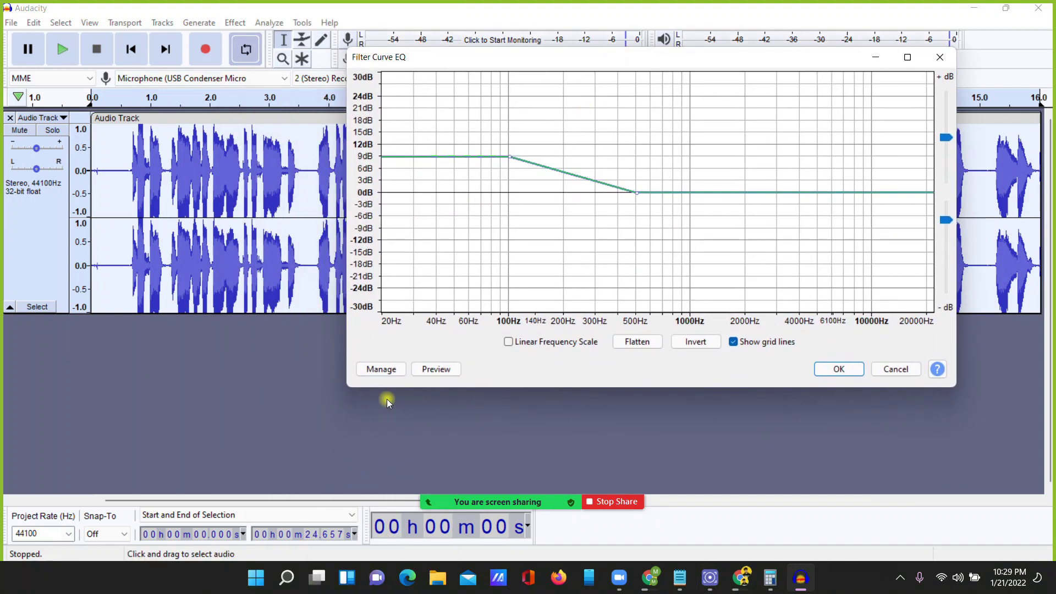
{"action": "left_click", "coordinate": [835, 368]}
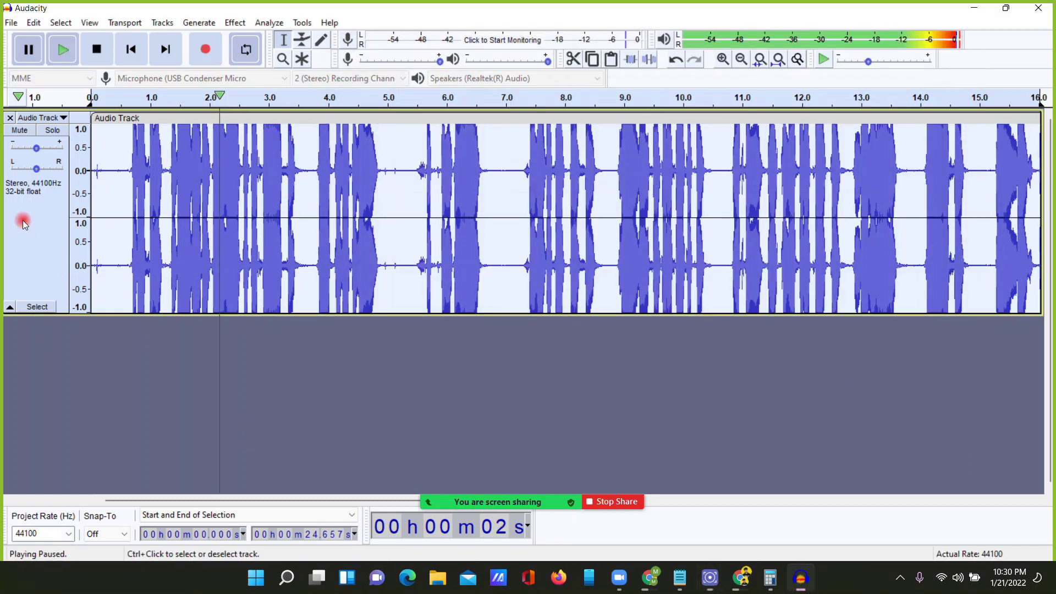
- Apply Graphic EQ to the whole track, keeping the existing slider curve with the 5k to 20k bands raised
{"action": "left_click", "coordinate": [236, 24]}
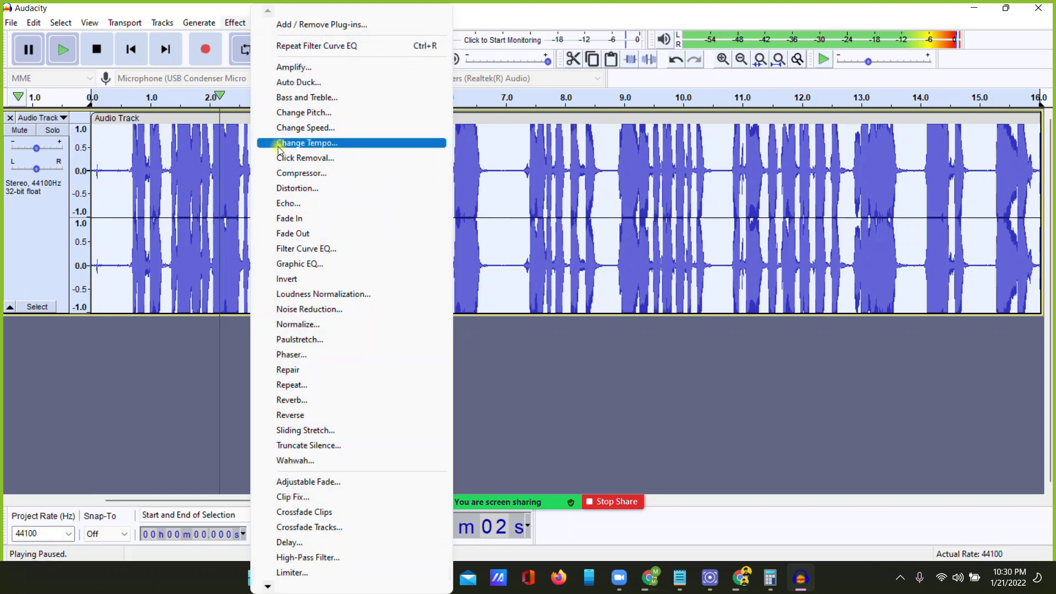
{"action": "left_click", "coordinate": [305, 267]}
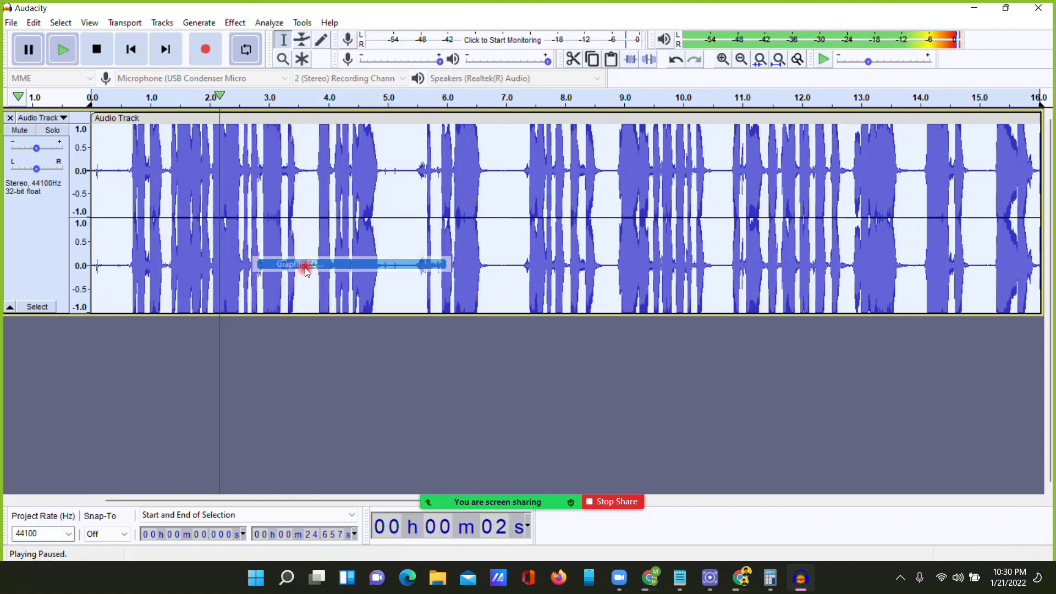
{"action": "left_click_drag", "start_coordinate": [684, 135], "coordinate": [773, 59]}
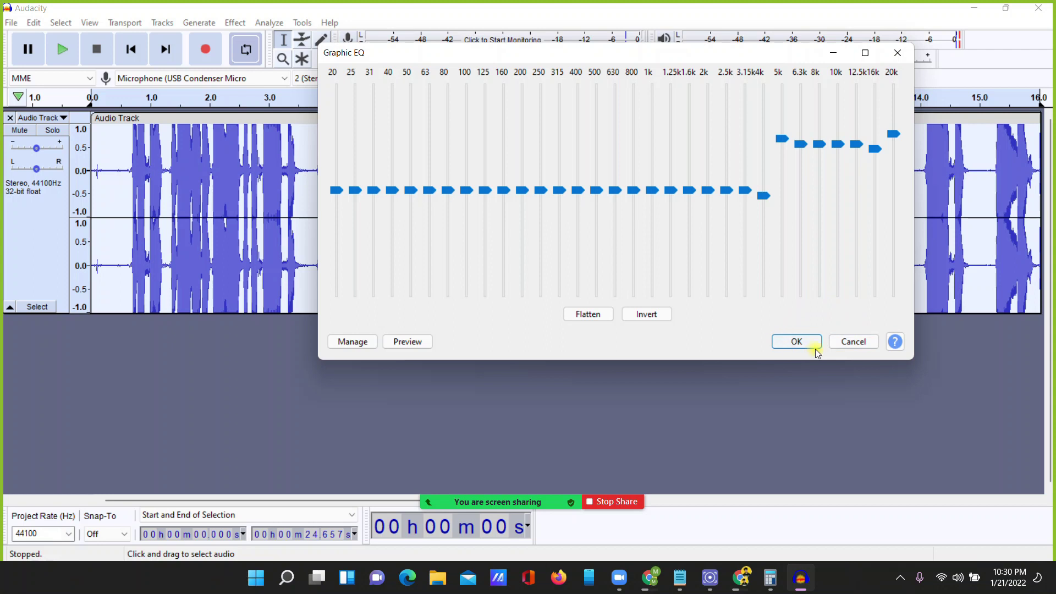
{"action": "left_click", "coordinate": [370, 342]}
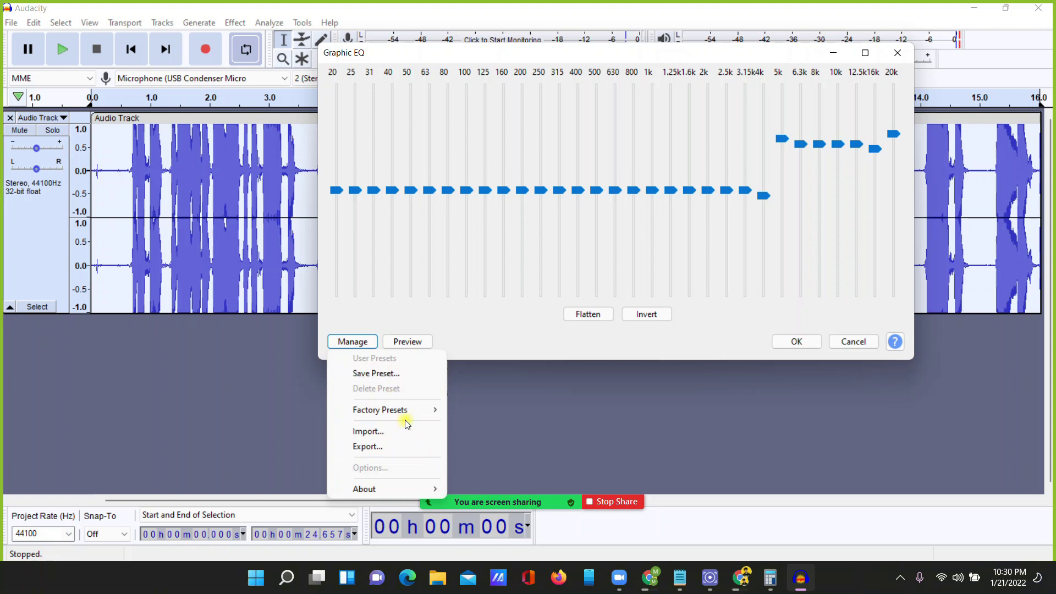
{"action": "left_click", "coordinate": [550, 354]}
{"action": "left_click", "coordinate": [798, 342]}
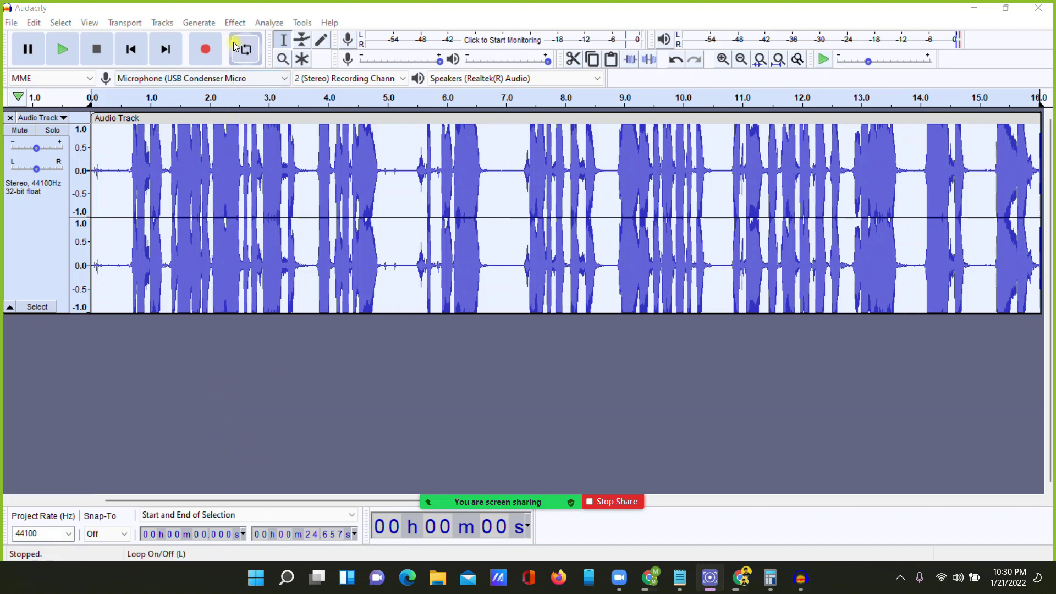
- Normalize the track to a peak amplitude of 0.0 dB with DC offset removal on
{"action": "left_click", "coordinate": [235, 23]}
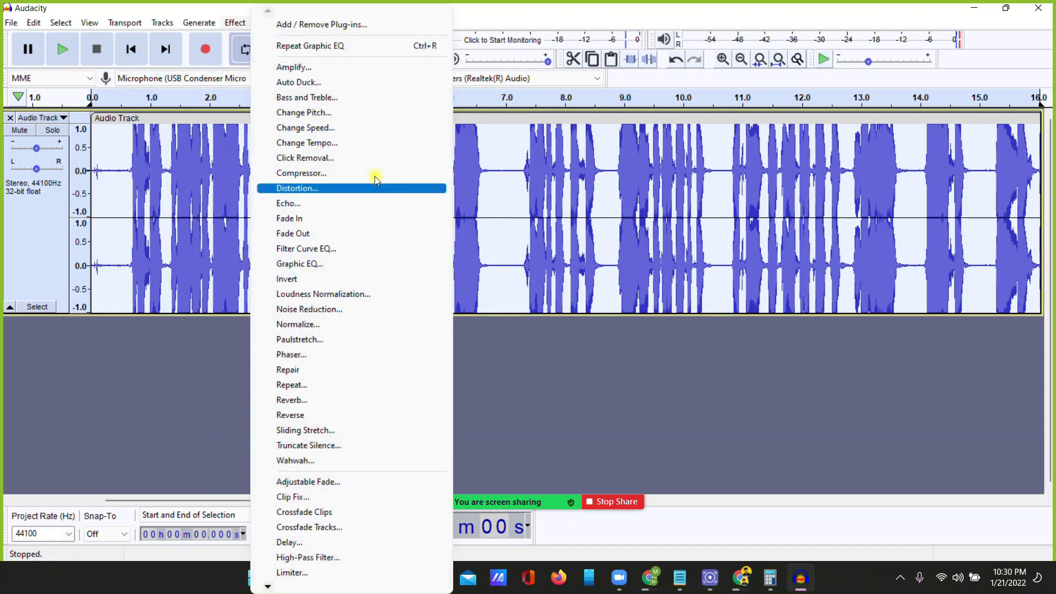
{"action": "left_click", "coordinate": [302, 328]}
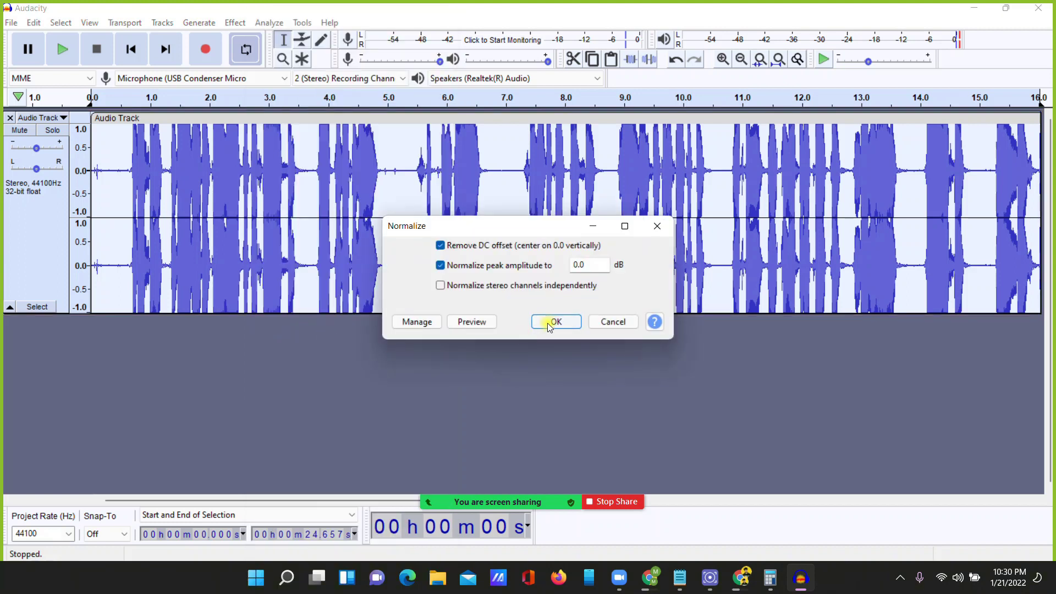
{"action": "left_click", "coordinate": [552, 322]}
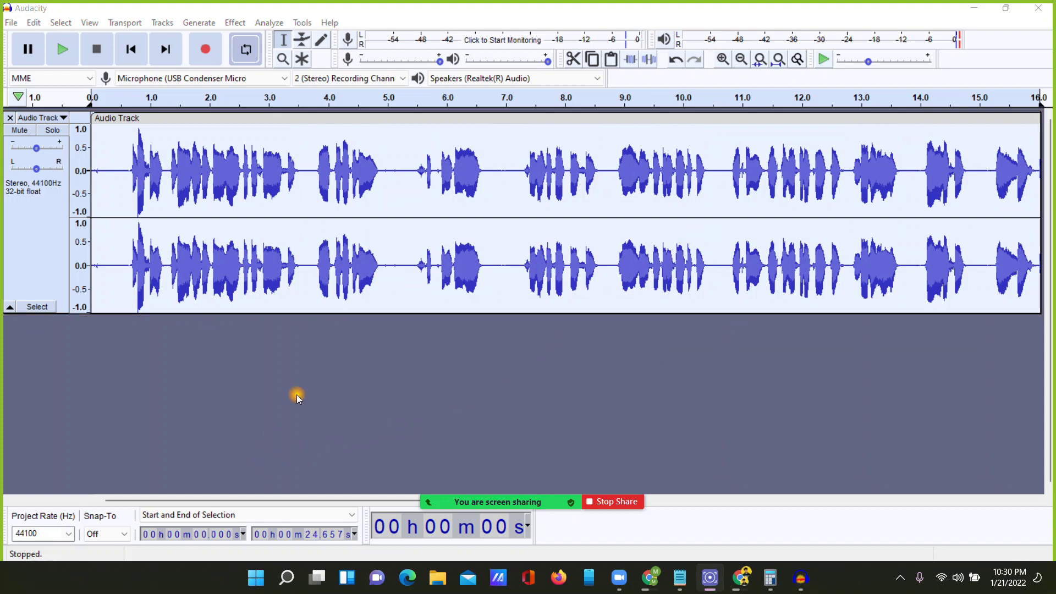
- Apply the Compressor to the track with threshold -12 dB, noise floor -40 dB, ratio 2:1, attack 0.20 secs and release 1.0 secs
{"action": "left_click", "coordinate": [233, 23]}
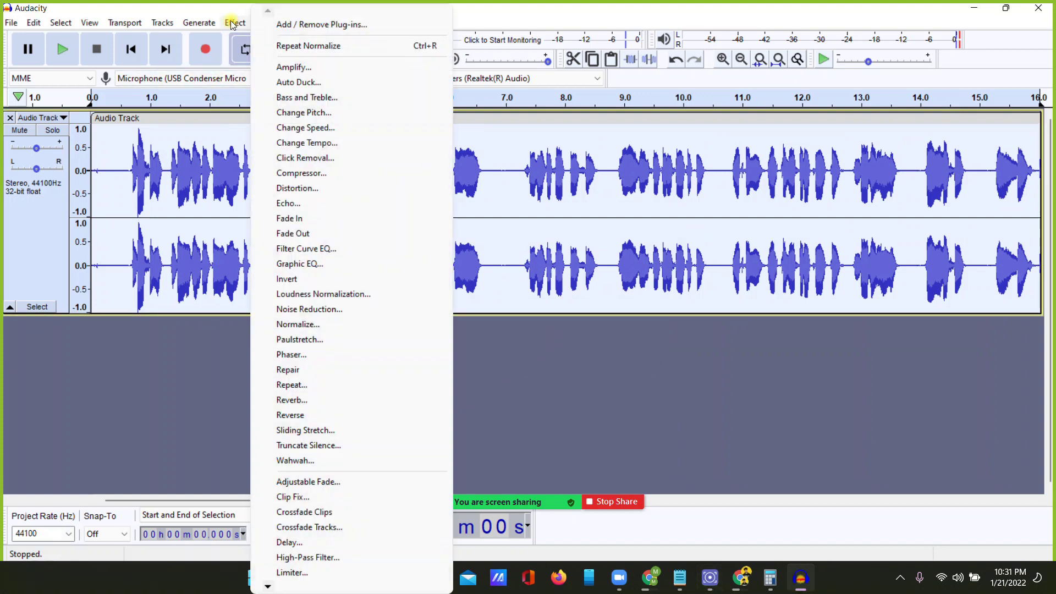
{"action": "left_click", "coordinate": [298, 173]}
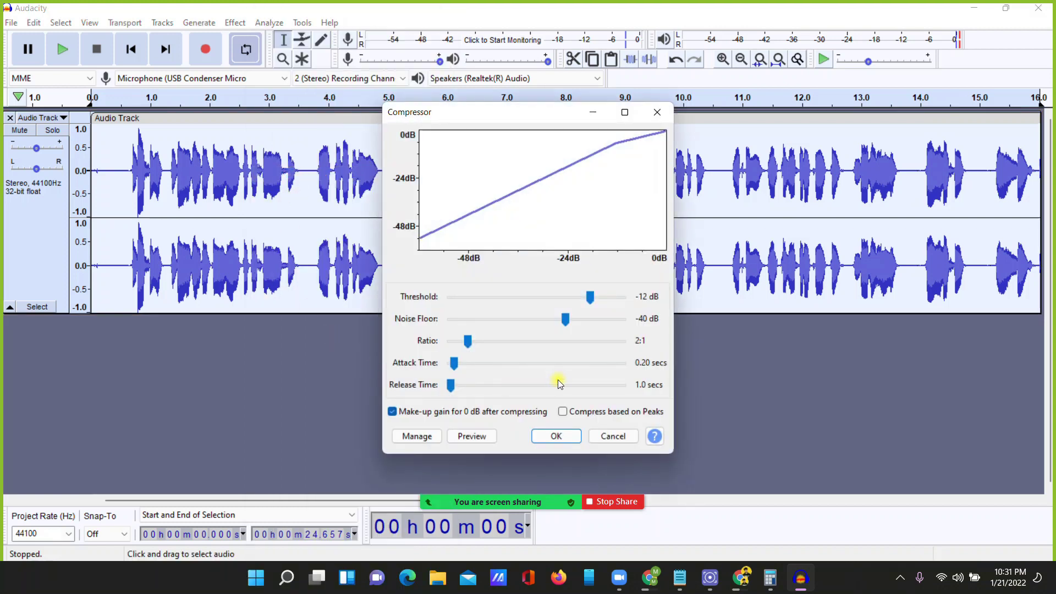
{"action": "left_click_drag", "start_coordinate": [595, 118], "coordinate": [824, 40]}
{"action": "left_click", "coordinate": [796, 359]}
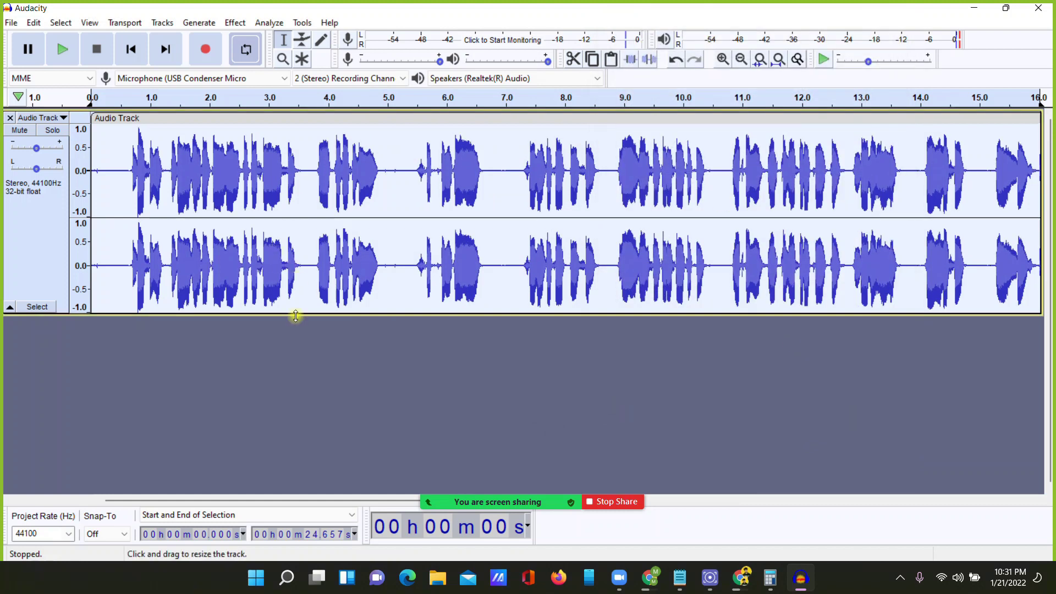
- Compress the track a second time with the same -12 dB, 2:1 settings and play back its first five seconds
{"action": "left_click", "coordinate": [235, 23]}
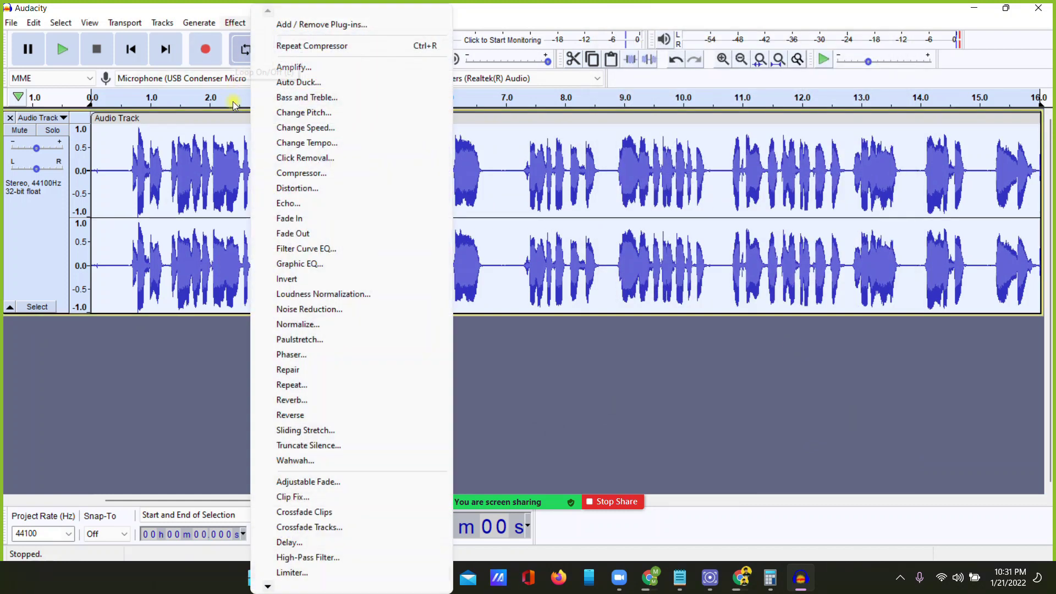
{"action": "left_click", "coordinate": [304, 174]}
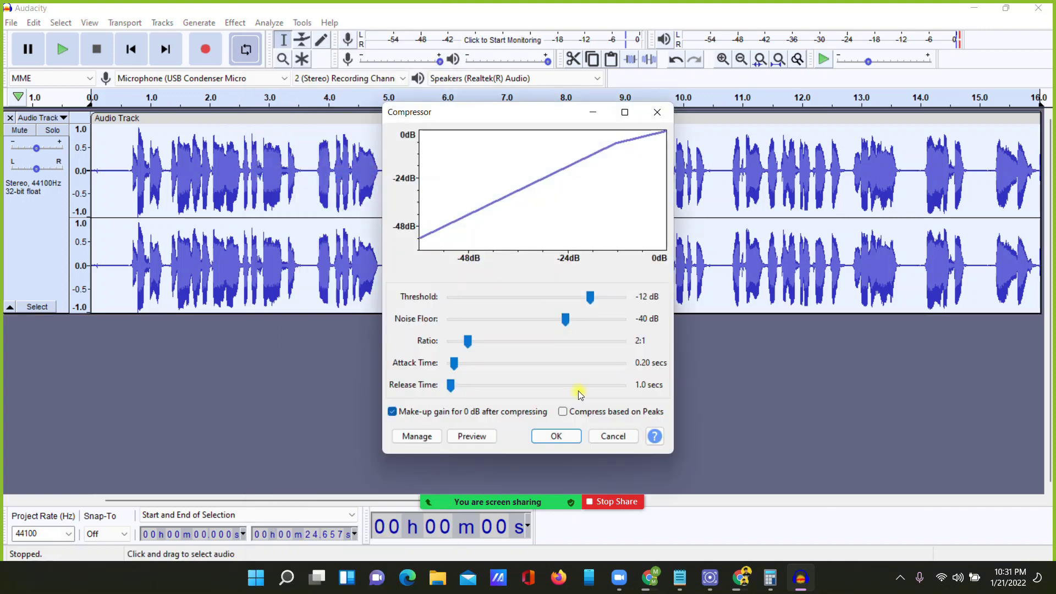
{"action": "left_click_drag", "start_coordinate": [523, 115], "coordinate": [603, 33]}
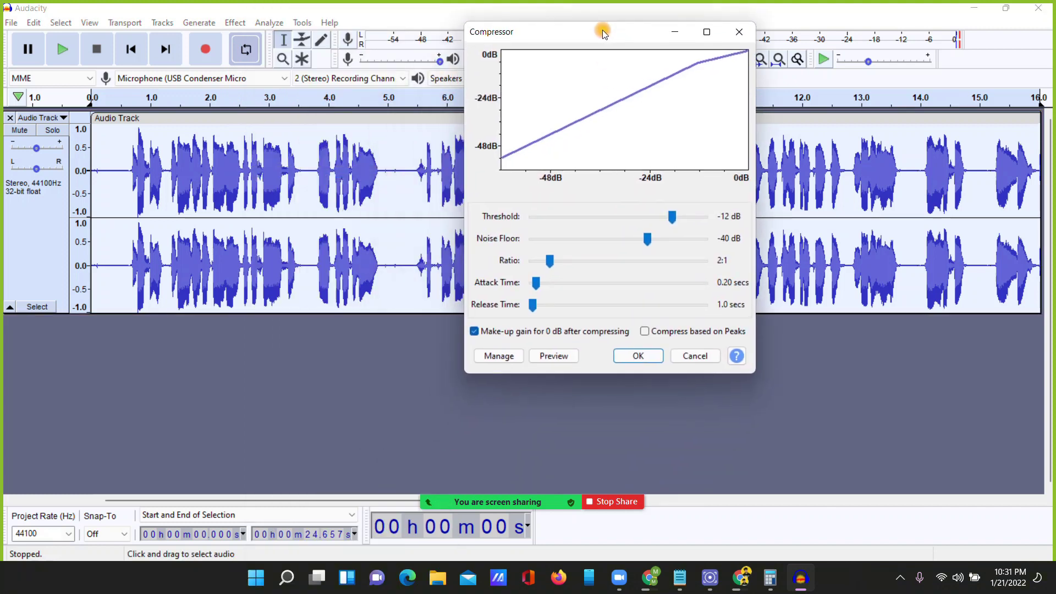
{"action": "left_click", "coordinate": [638, 360]}
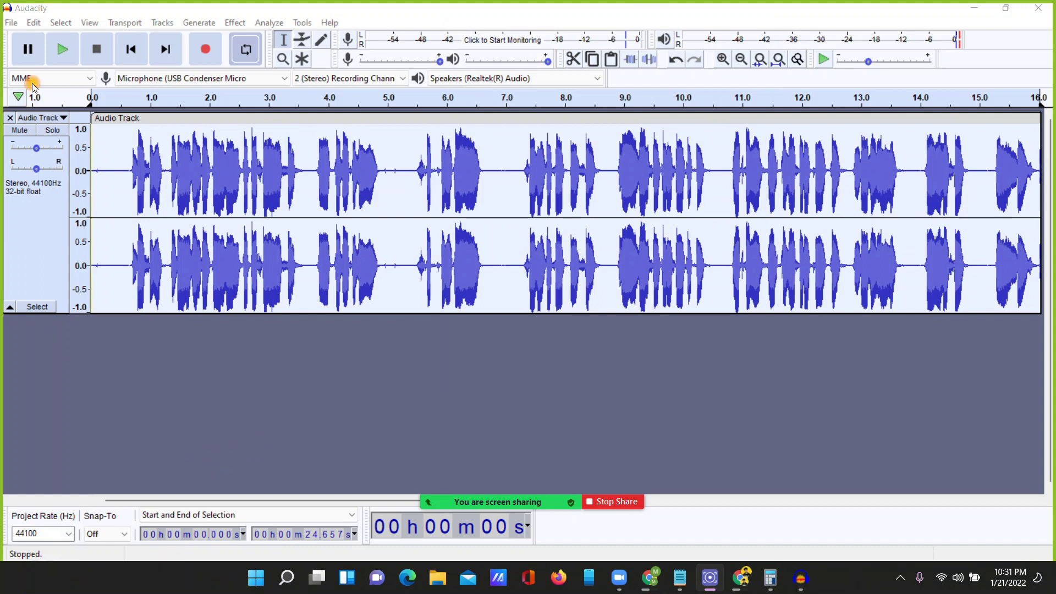
{"action": "left_click", "coordinate": [61, 53]}
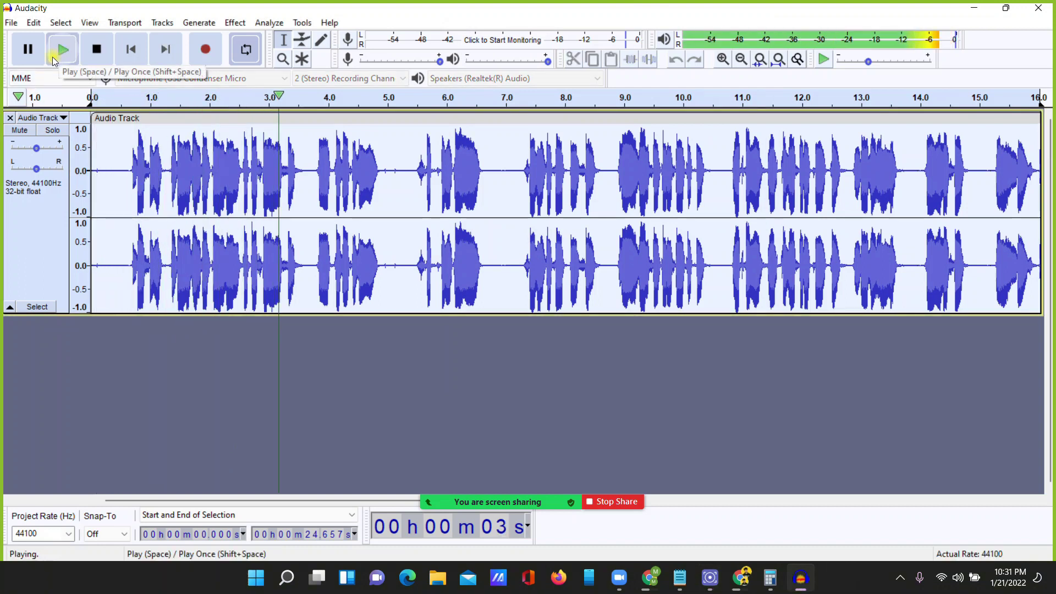
{"action": "left_click", "coordinate": [26, 52]}
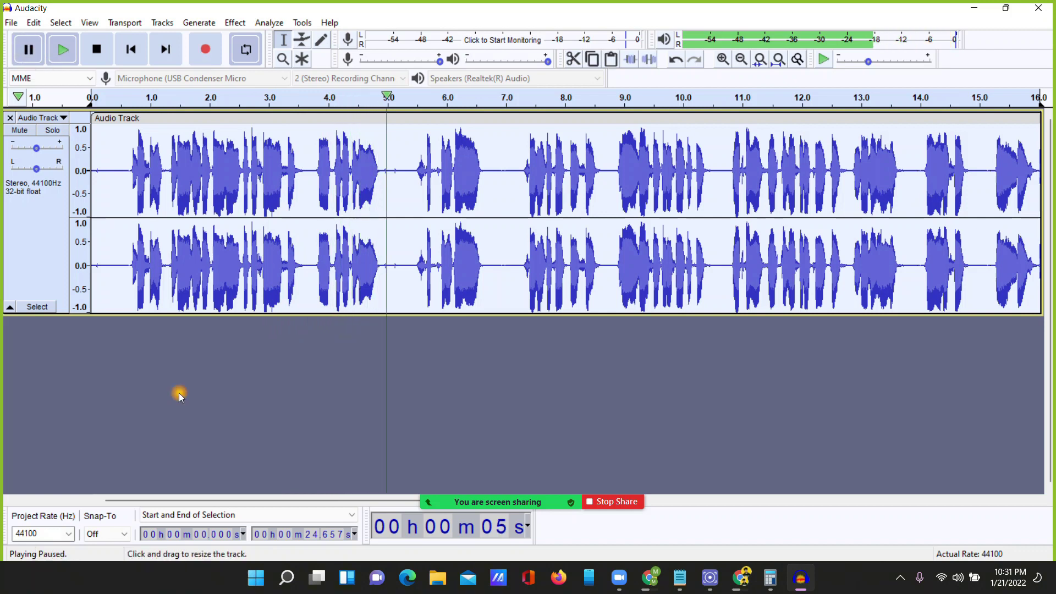